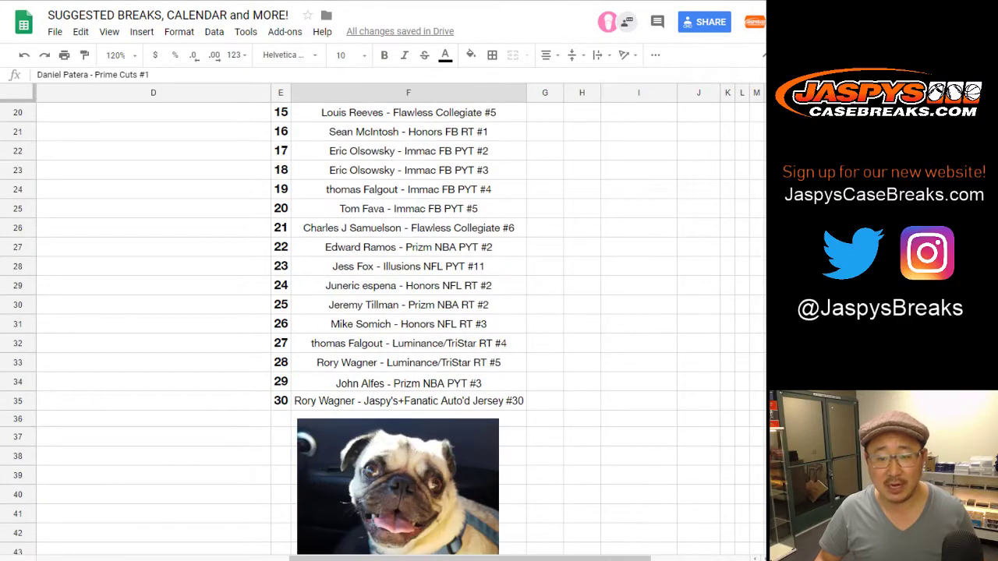
Step: Copy all 30 entries of the BFCM PROMO LIST, cells F6 to F35
left_click(408, 401, "shift")
scroll(382, 328, "up", 5)
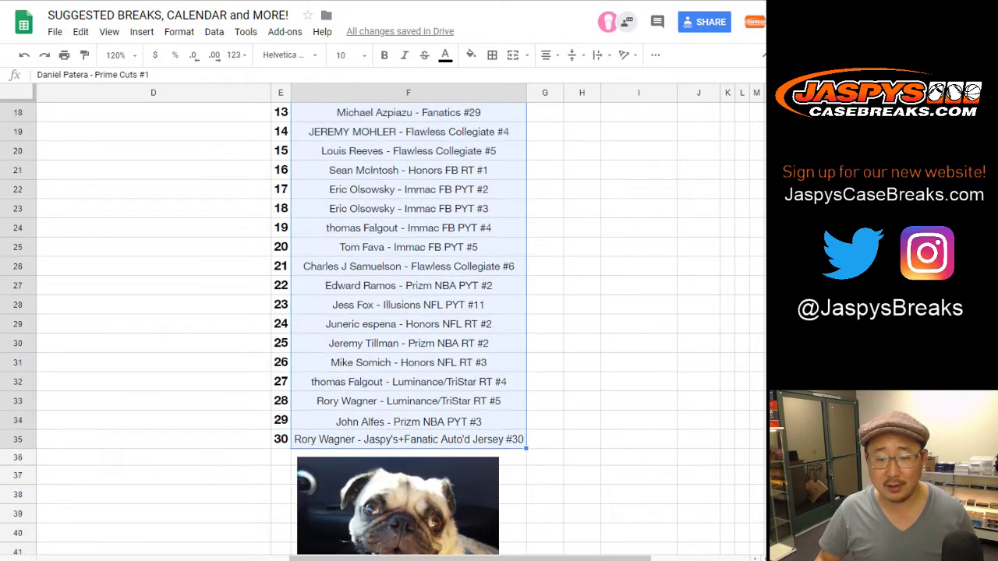
scroll(382, 328, "down", 7)
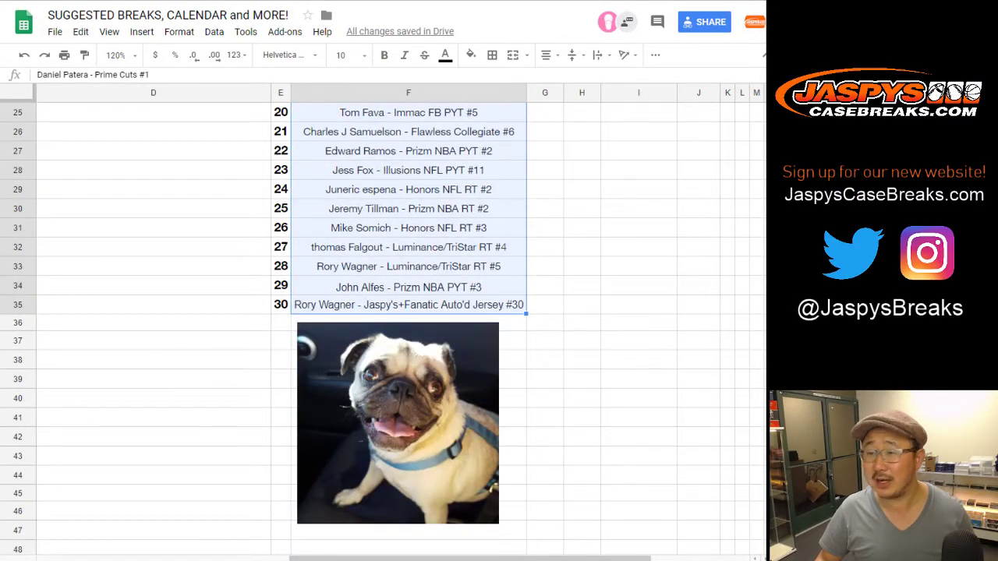
scroll(382, 327, "up", 8)
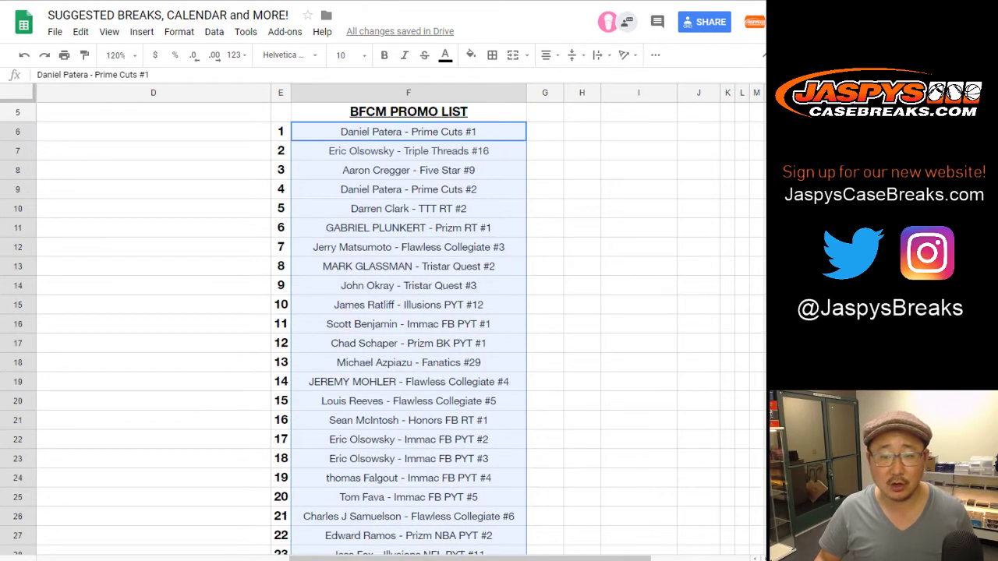
scroll(382, 327, "down", 8)
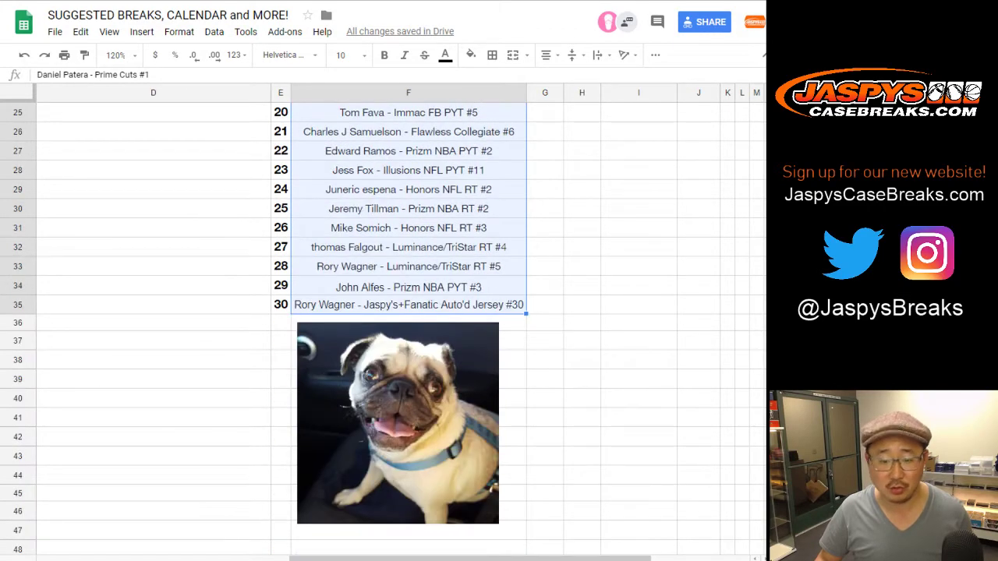
key("ctrl+c")
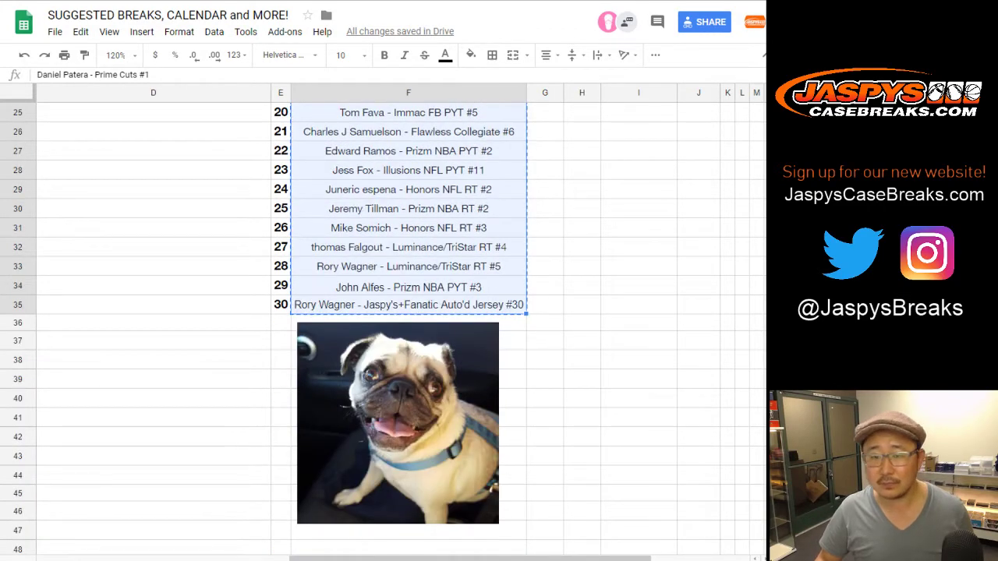
Step: Look over the copied BFCM PROMO LIST from entry 1 through entry 30
scroll(382, 328, "up", 8)
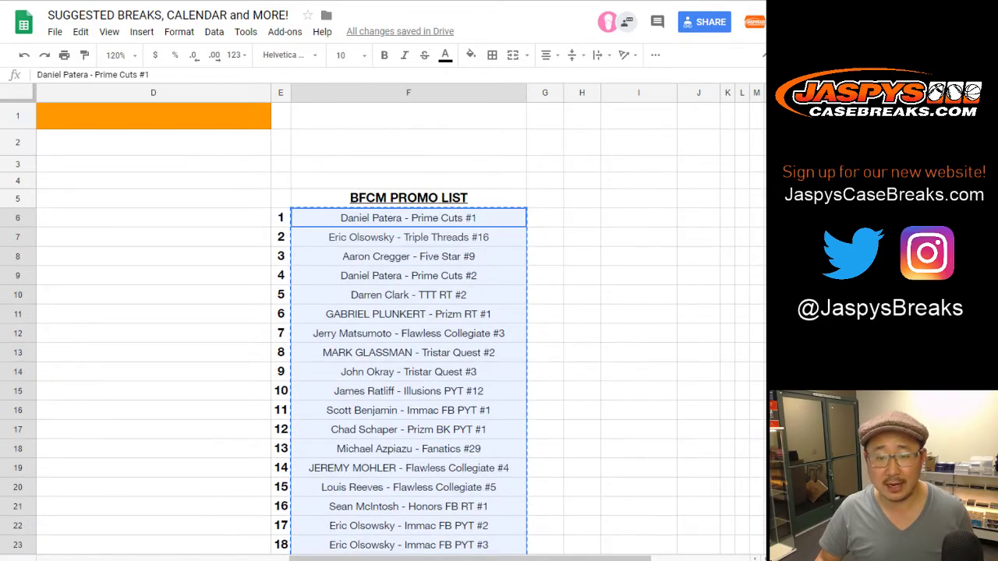
scroll(382, 327, "down", 6)
scroll(382, 328, "down", 2)
scroll(382, 327, "up", 8)
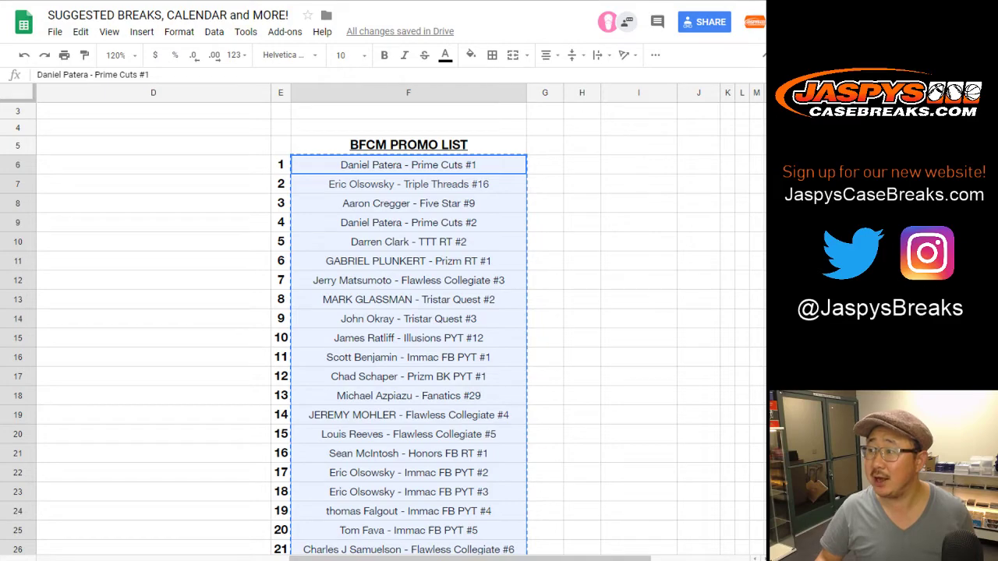
scroll(382, 327, "down", 4)
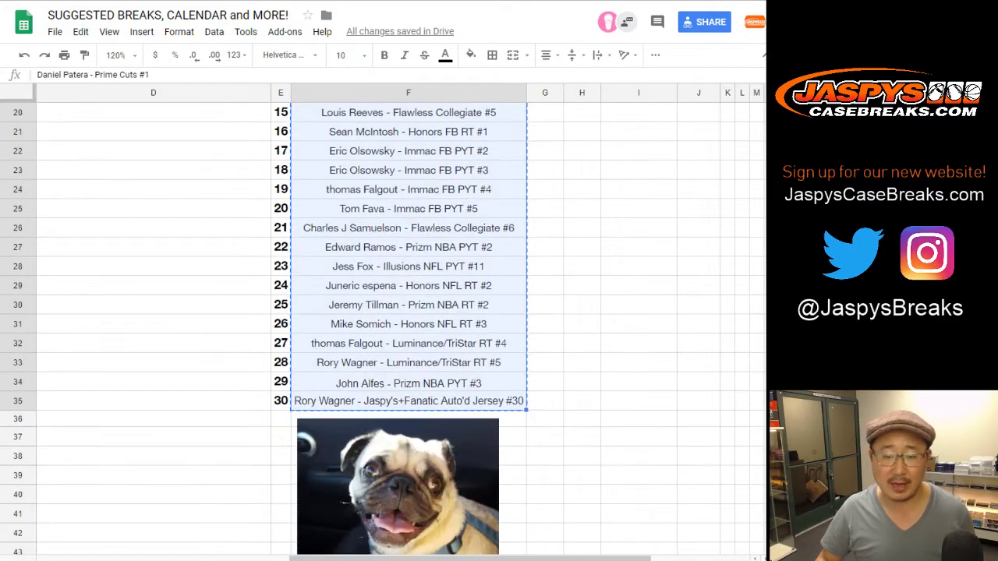
scroll(382, 328, "up", 4)
scroll(382, 328, "down", 5)
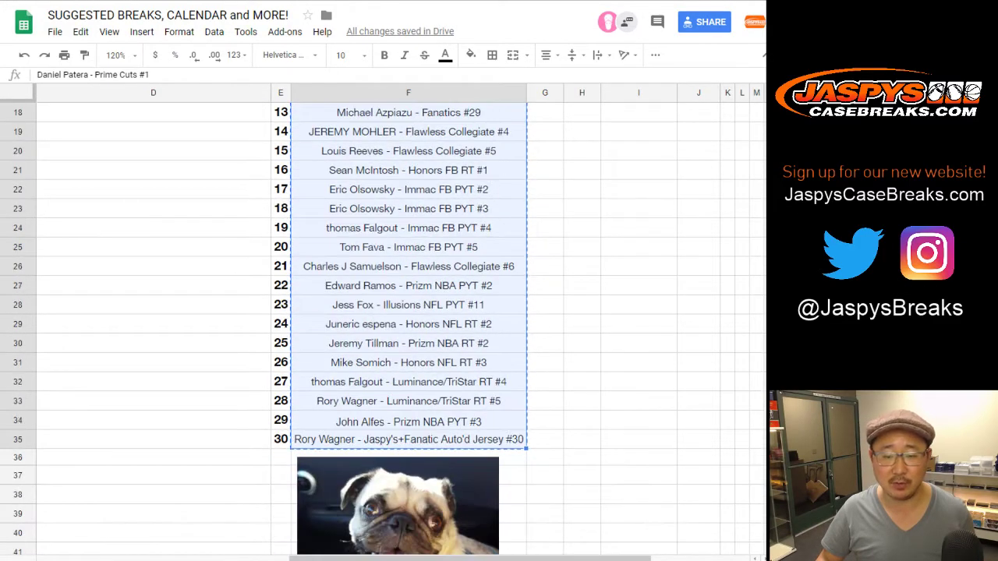
Step: Paste the copied entries into RANDOM.ORG's List Randomizer and enlarge the entry box to show more of the list
key("ctrl+Tab")
key("ctrl+v")
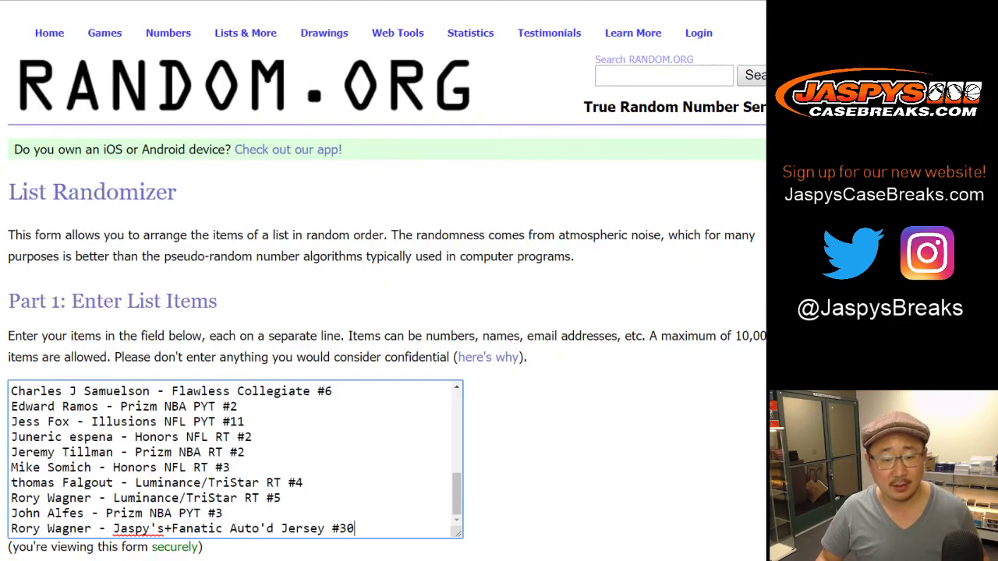
scroll(382, 312, "down", 3)
left_click_drag(458, 331, 507, 484)
scroll(258, 335, "up", 4)
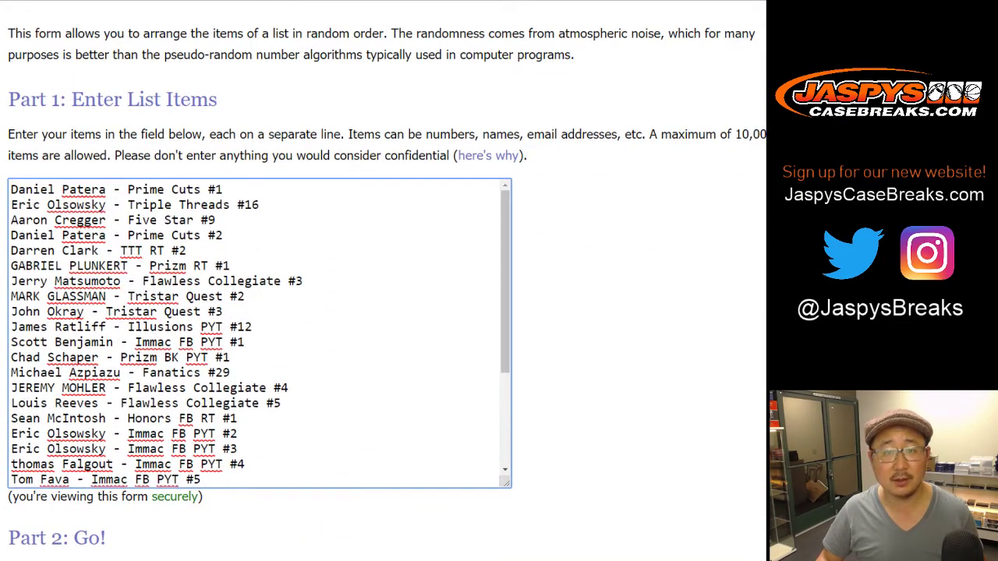
Step: Look over the 1st to 30th place prizes in column B of the Black Friday Cyber Monday promo spreadsheet, ending on cell A1
key("ctrl+shift+Tab")
left_click(432, 113)
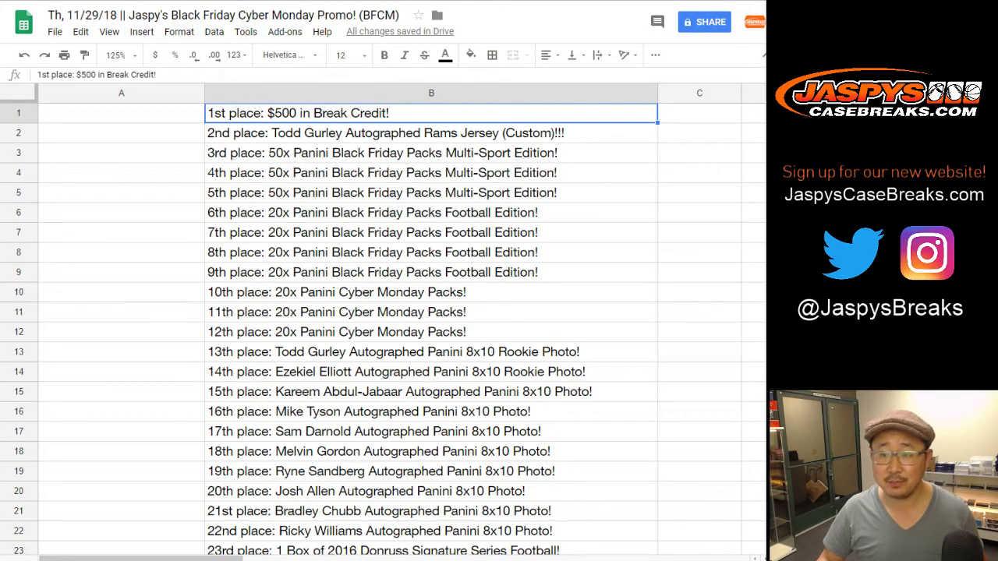
scroll(431, 328, "down", 6)
left_click(432, 301, "shift")
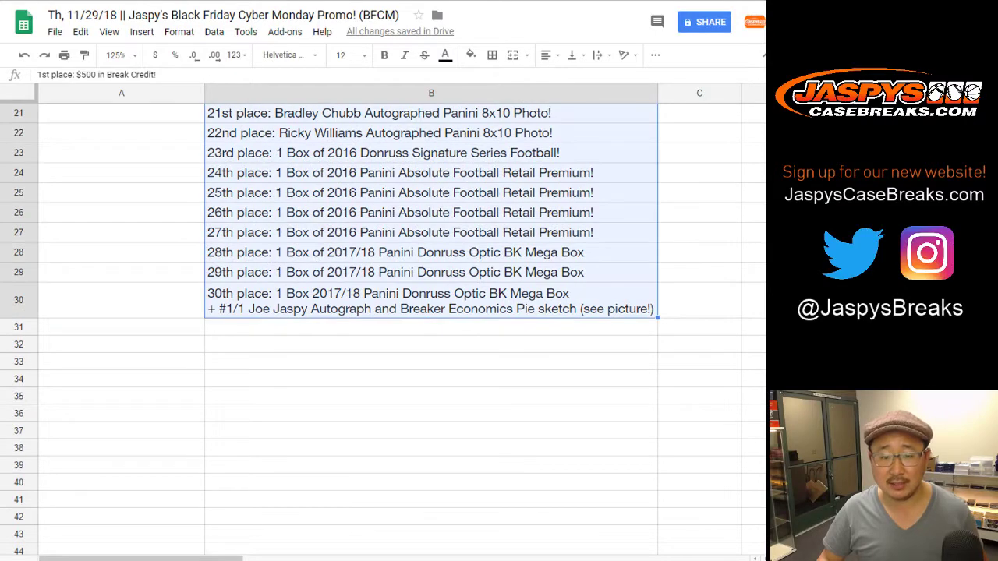
scroll(382, 327, "up", 7)
left_click(120, 113)
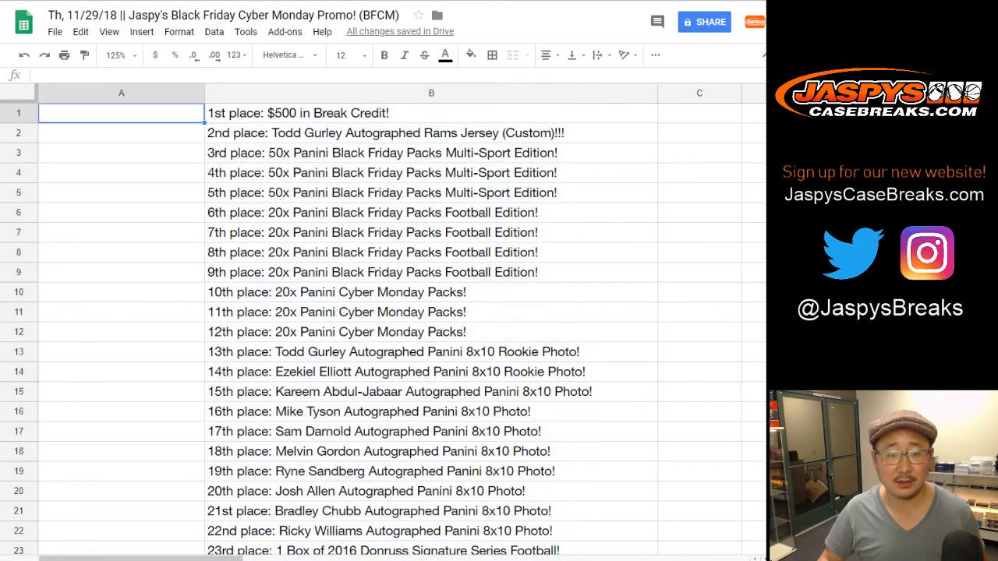
Step: Switch to RANDOM.ORG's Dice Roller and roll 2 virtual dice
key("ctrl+Tab")
key("ctrl+Tab")
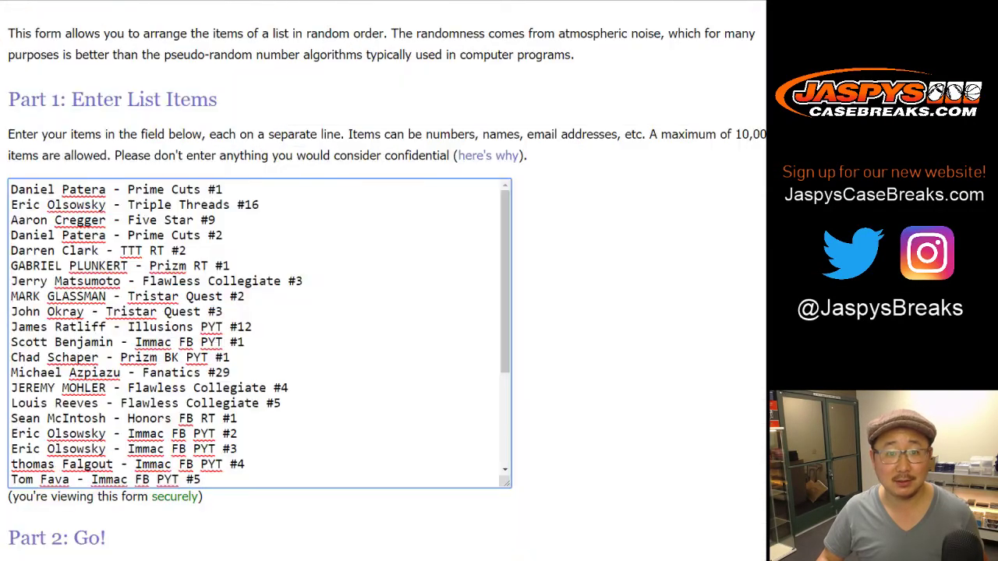
left_click(42, 324)
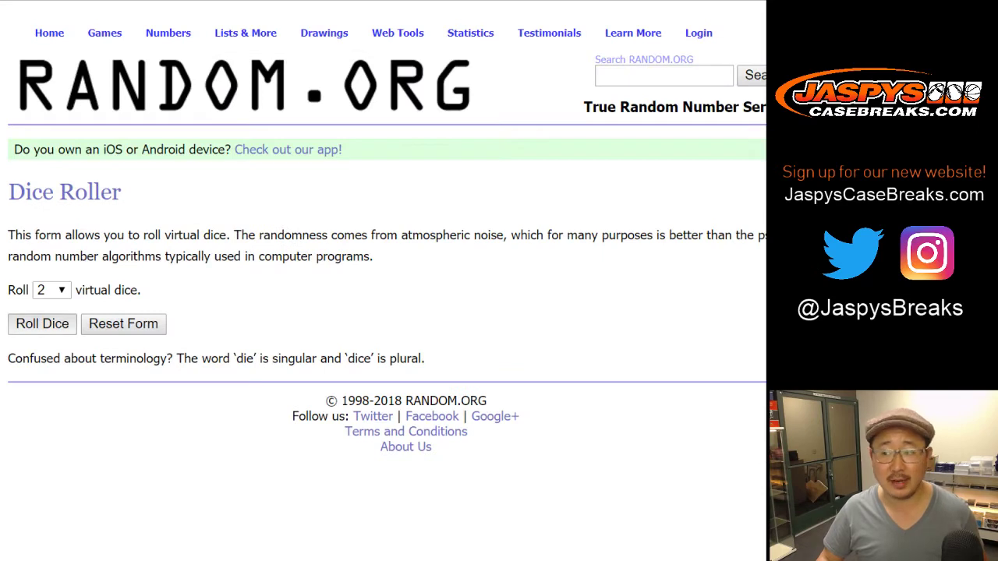
key("Return")
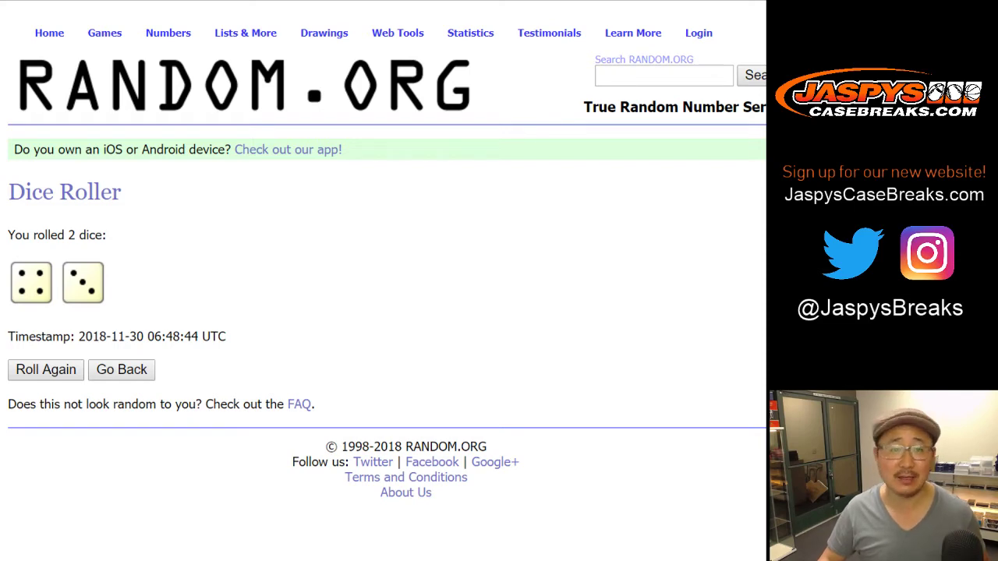
Step: Return to the List Randomizer and randomize the pasted promo list seven times
key("ctrl+Tab")
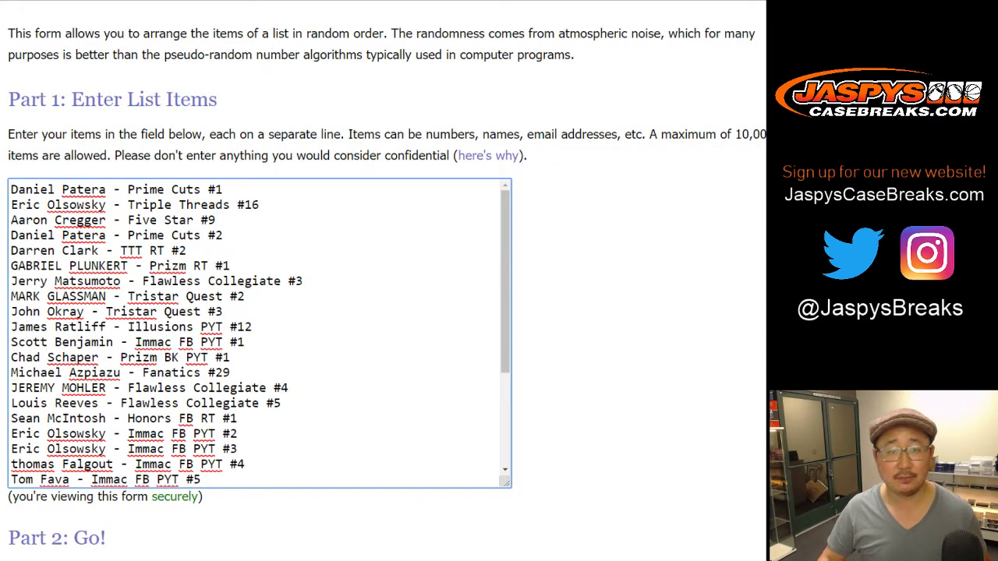
key("ctrl+shift+Tab")
key("ctrl+Tab")
scroll(382, 281, "down", 2)
left_click(49, 456)
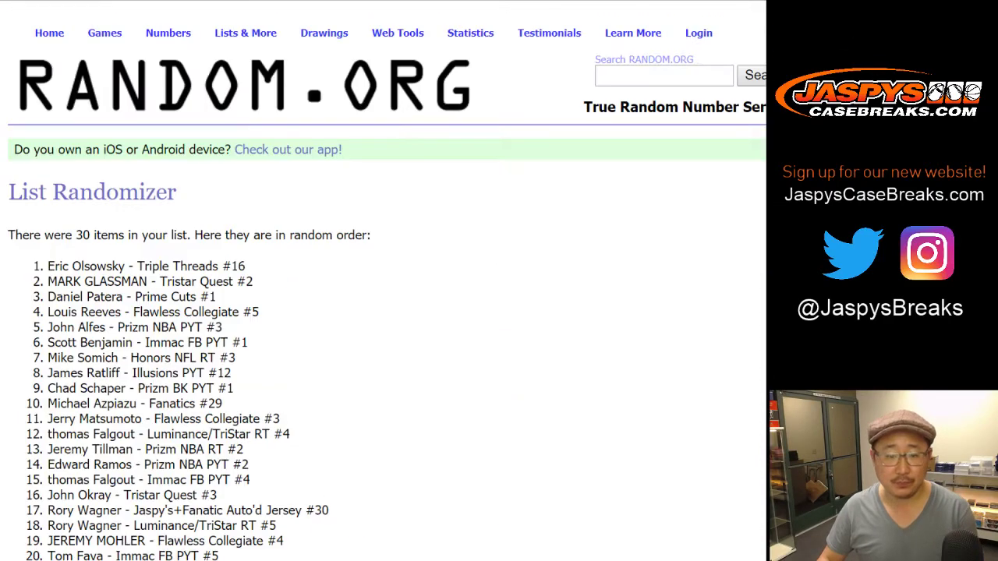
scroll(49, 456, "down", 5)
left_click(49, 456)
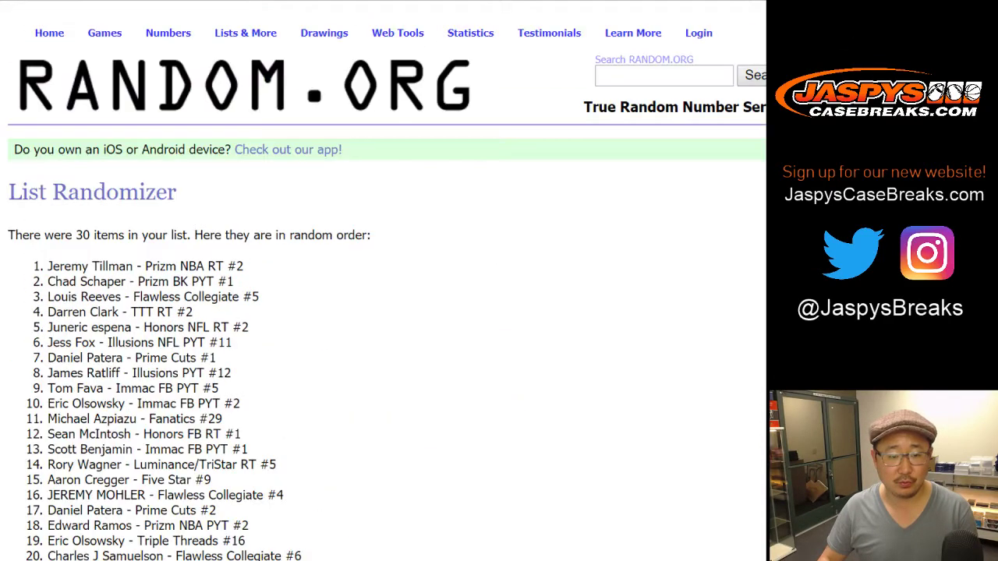
scroll(49, 457, "down", 5)
left_click(34, 457)
scroll(35, 457, "down", 5)
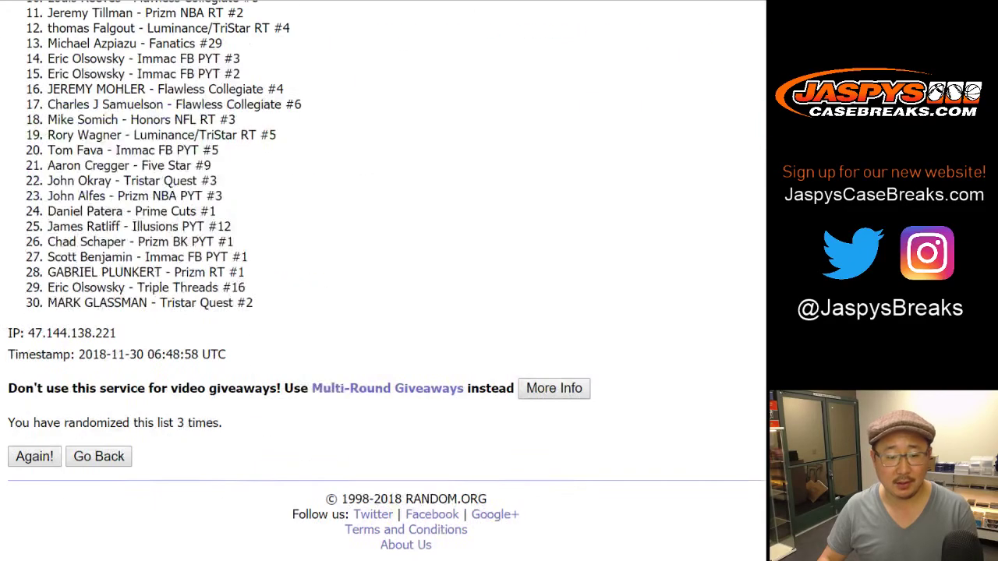
left_click(35, 457)
scroll(34, 457, "down", 5)
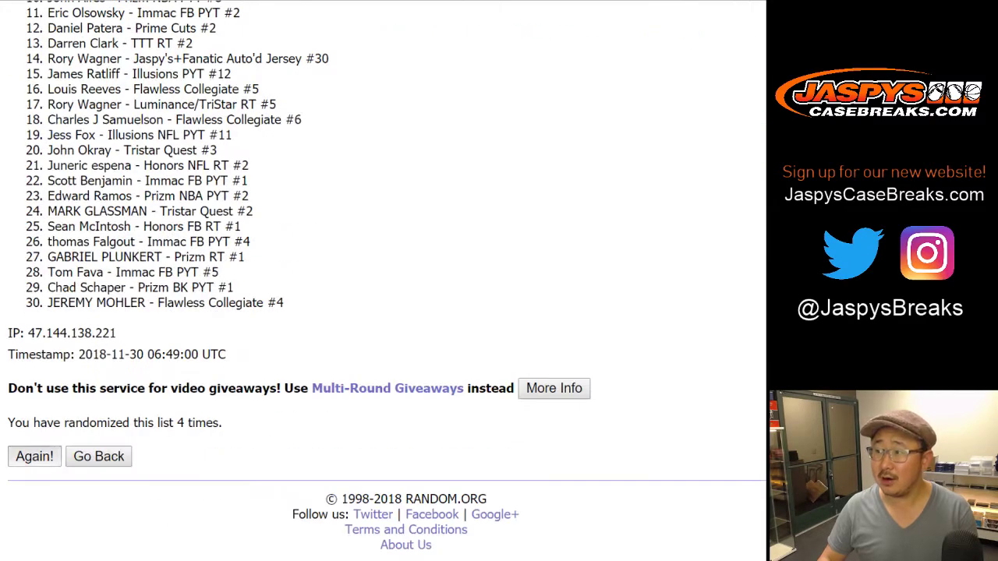
left_click(34, 457)
scroll(34, 456, "down", 5)
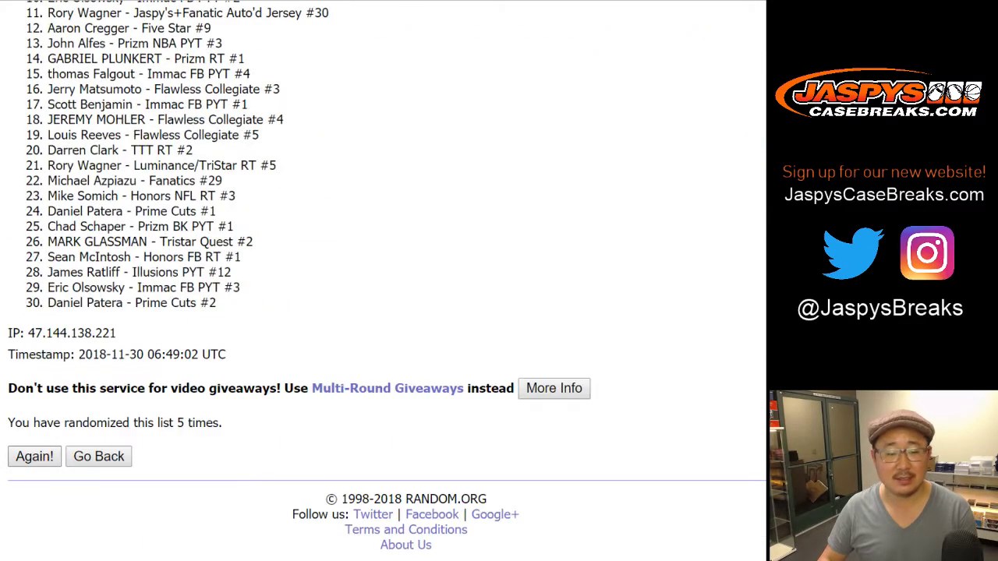
left_click(35, 457)
scroll(34, 457, "down", 5)
left_click(34, 456)
scroll(34, 456, "down", 5)
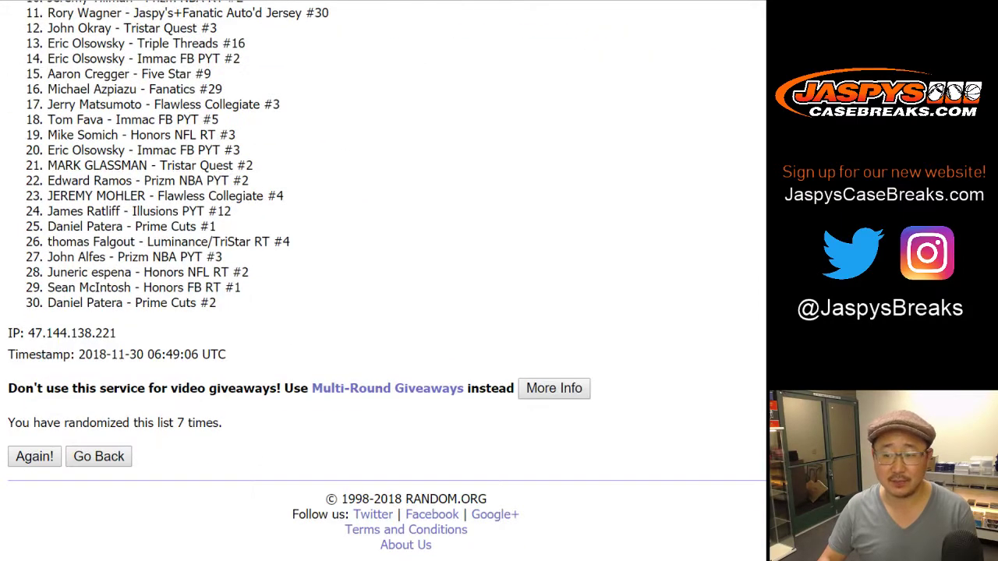
Step: Copy the randomized list of 30 entries into column A of the Black Friday Cyber Monday promo spreadsheet, starting at A1
scroll(388, 281, "up", 2)
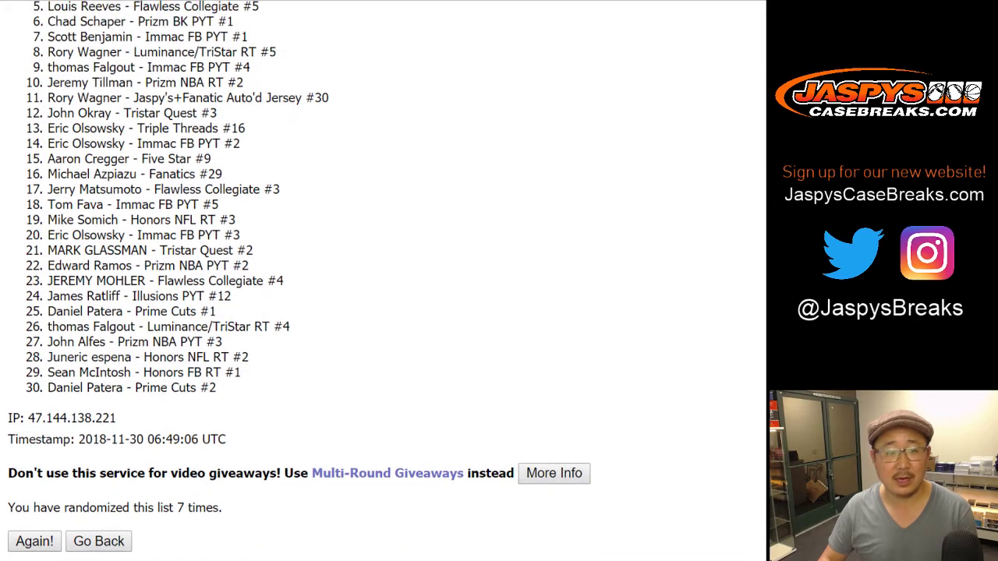
scroll(383, 280, "up", 1)
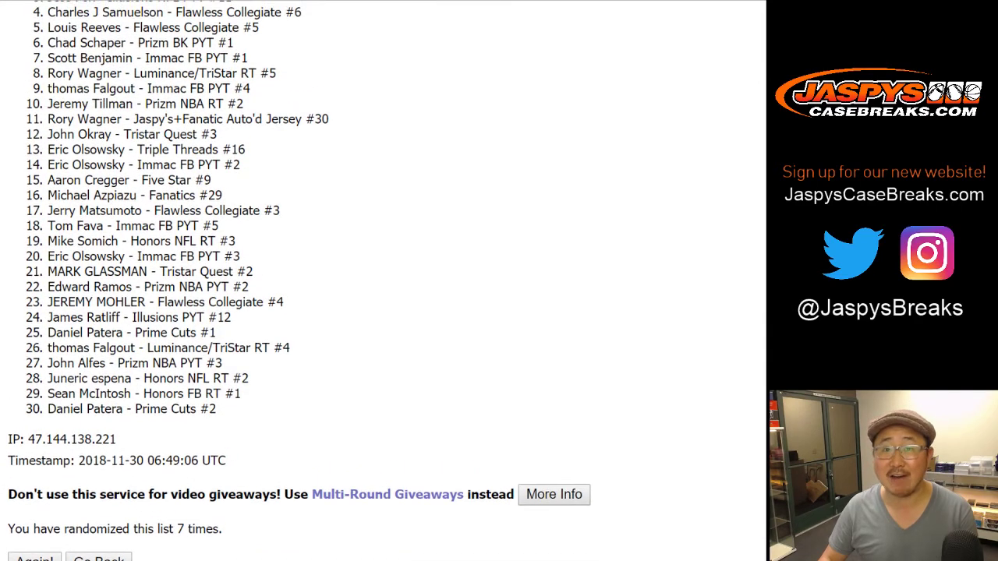
scroll(382, 281, "up", 2)
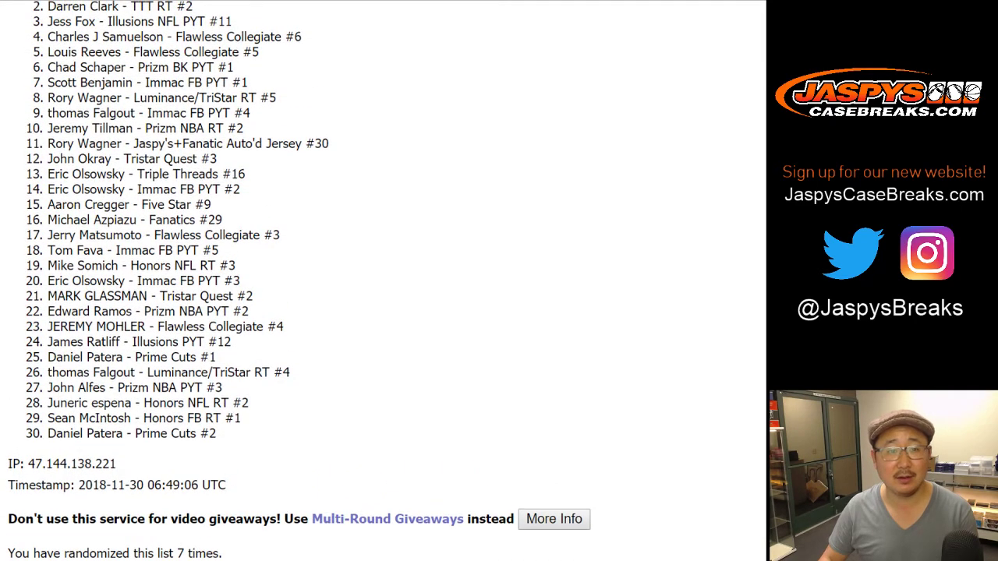
scroll(382, 281, "up", 2)
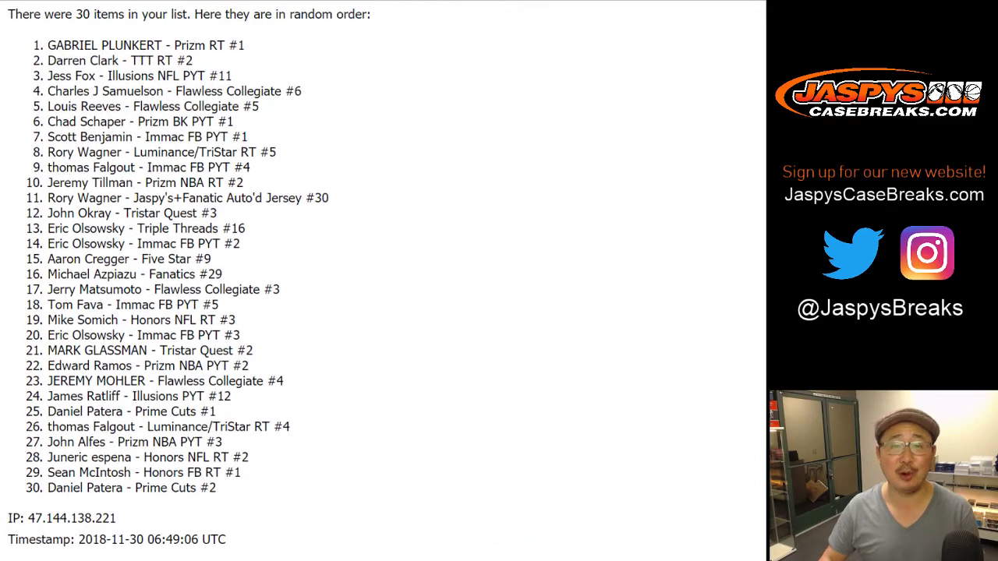
scroll(382, 281, "up", 5)
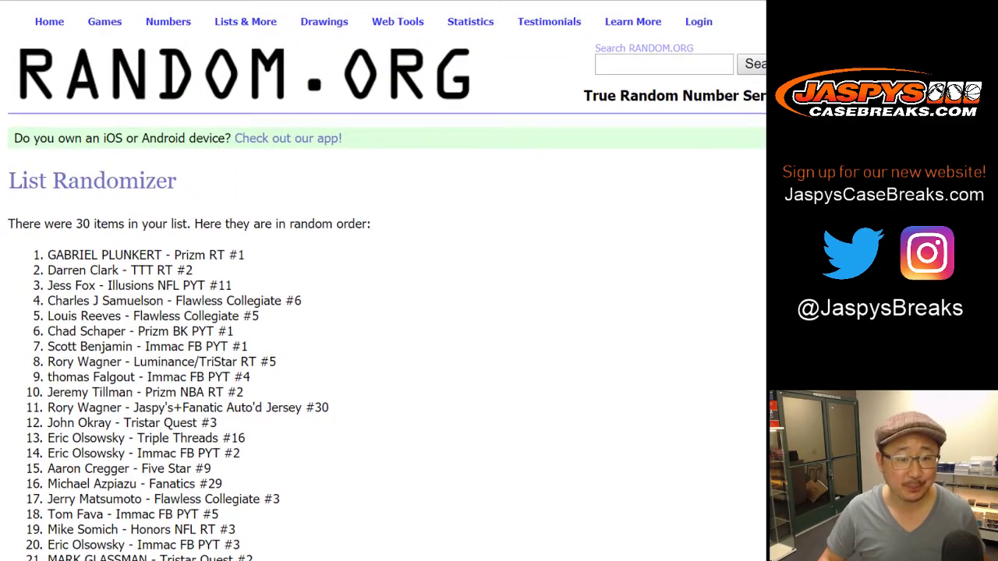
left_click_drag(47, 255, 218, 303)
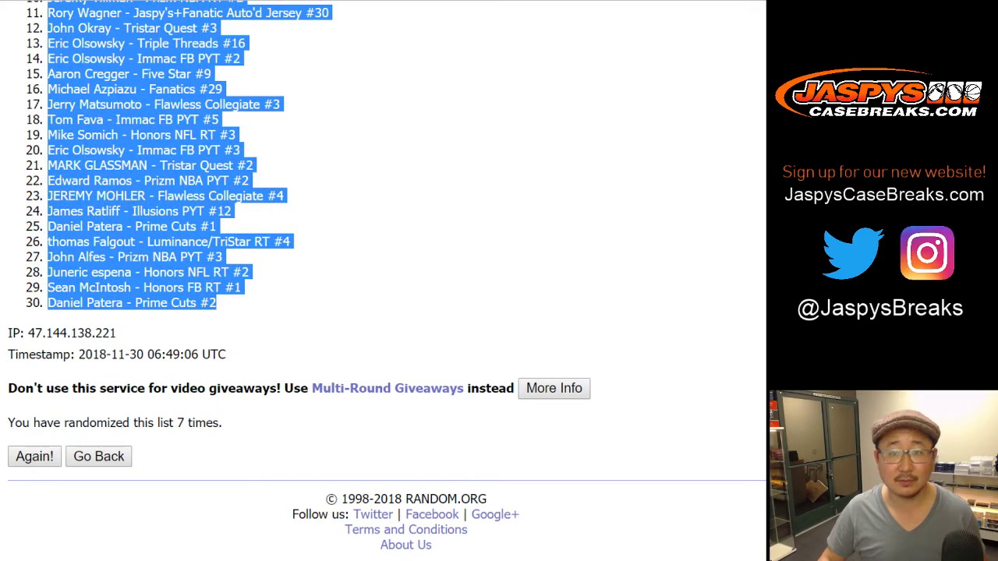
key("ctrl+Tab")
right_click(167, 116)
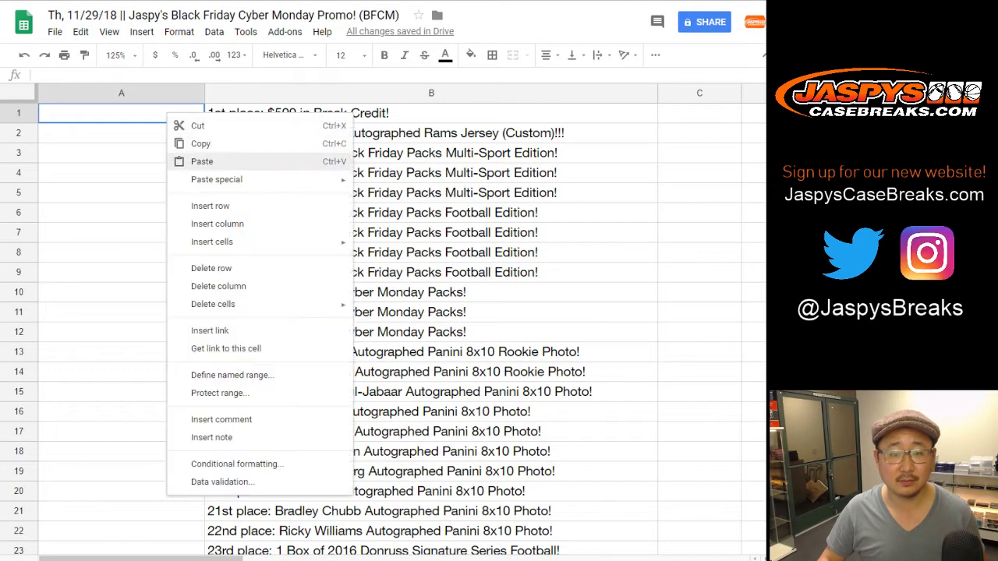
left_click(195, 160)
Step: Format the whole sheet in Helvetica at size 12 and fit column A's width to its entries
key("ctrl+a")
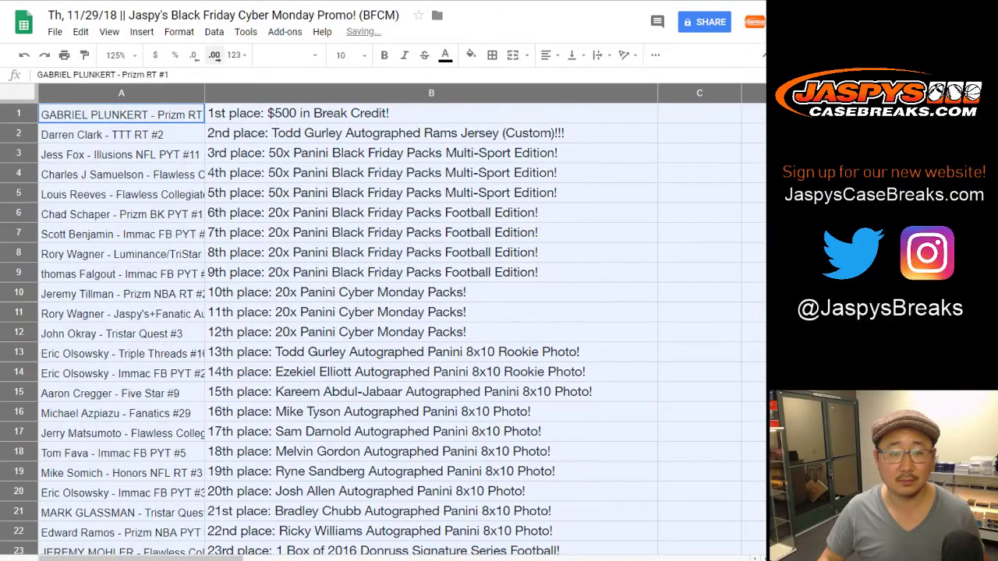
left_click(288, 54)
left_click(281, 105)
left_click(343, 55)
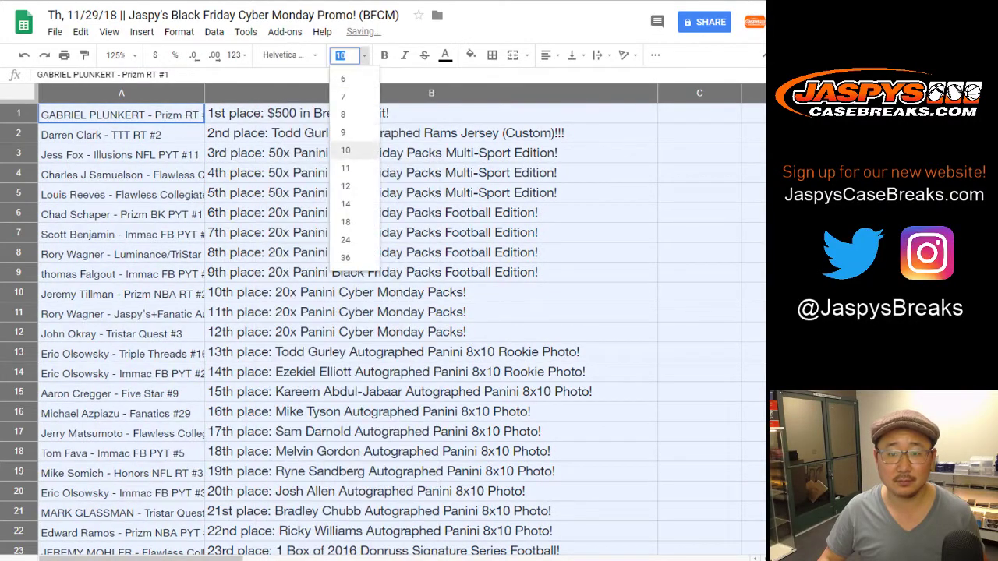
left_click(355, 186)
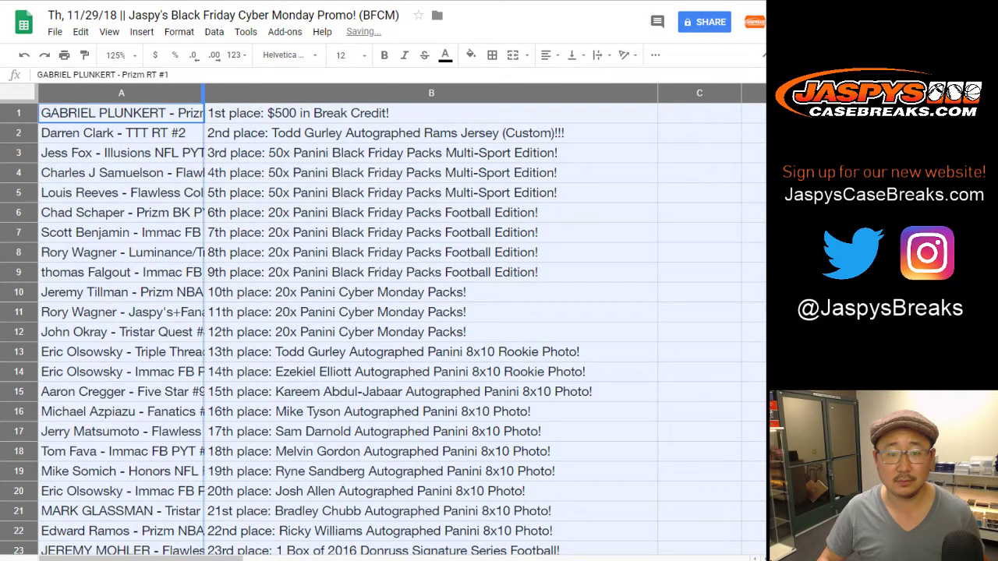
double_click(203, 93)
Step: Set the sheet's zoom to 100% and highlight row 1 to review the 1st-place entry
left_click(116, 54)
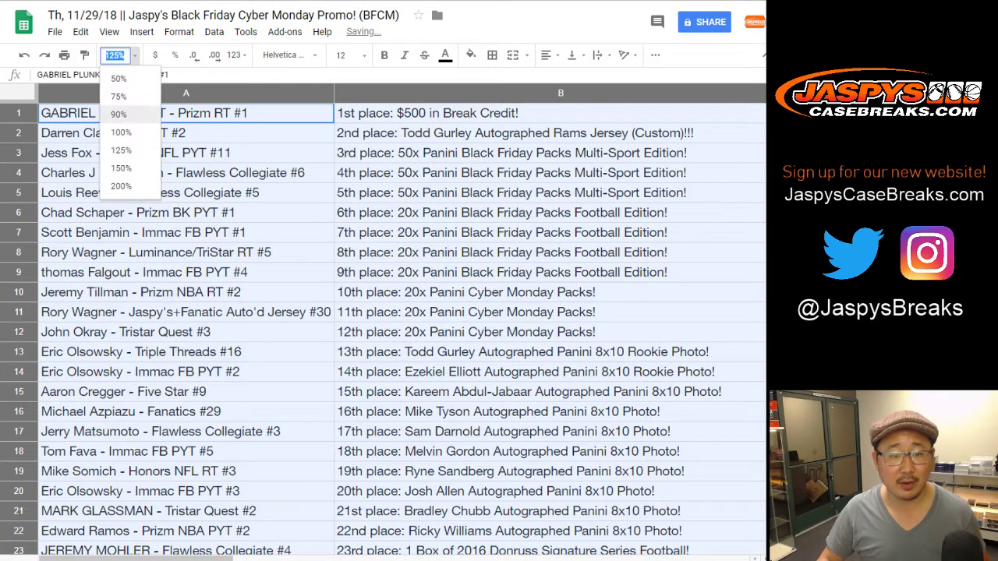
left_click(117, 130)
left_click(15, 108)
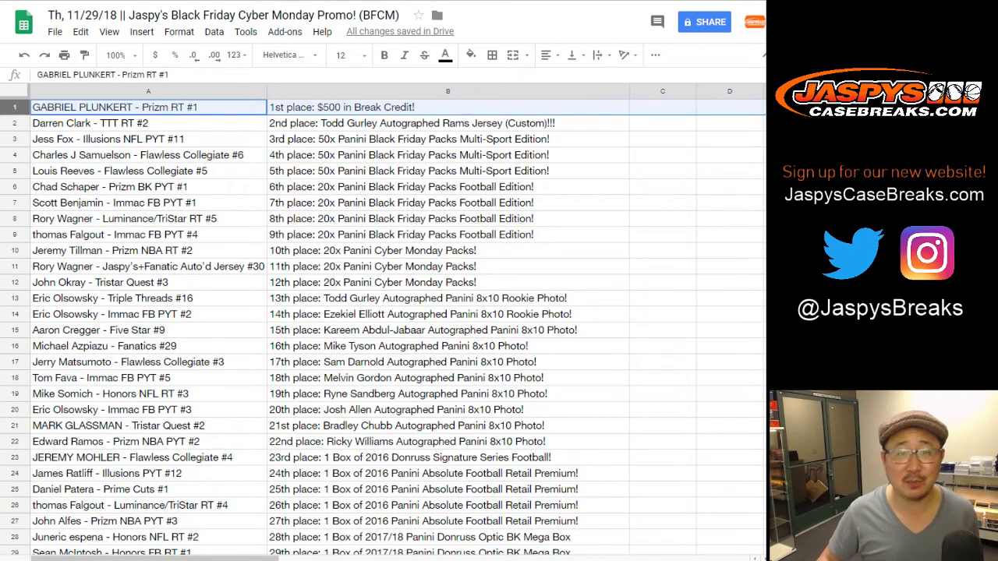
key("ctrl+shift+Tab")
key("ctrl+Tab")
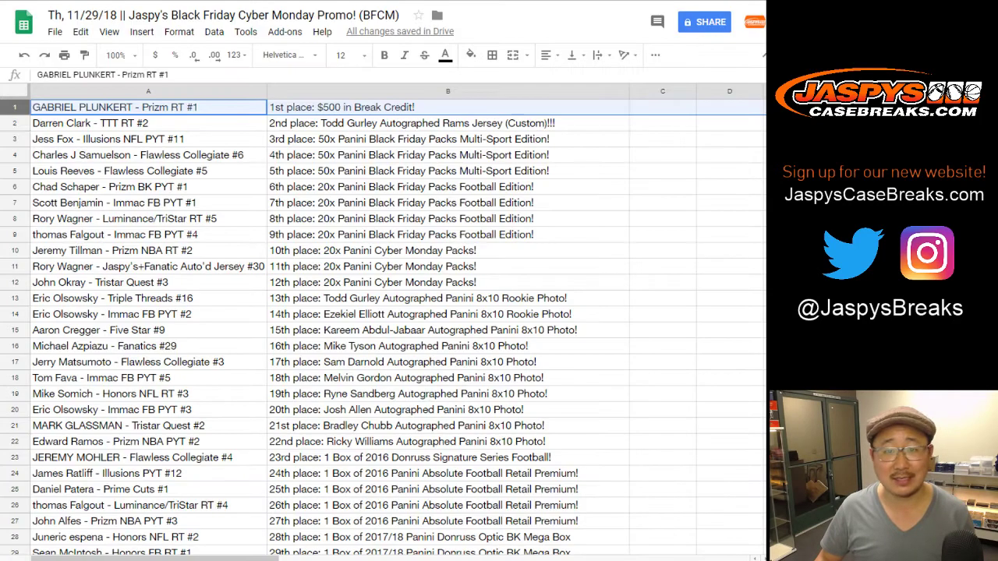
Step: Review the 2nd- to 9th-place entries by highlighting row 2, rows 3 to 5 and rows 6 to 9 in turn
left_click(15, 124)
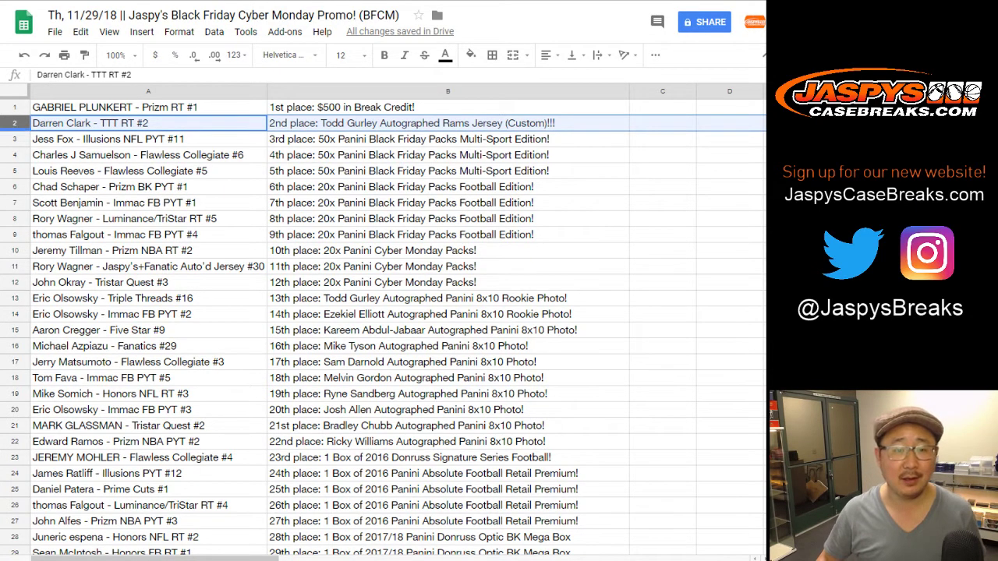
left_click(15, 139)
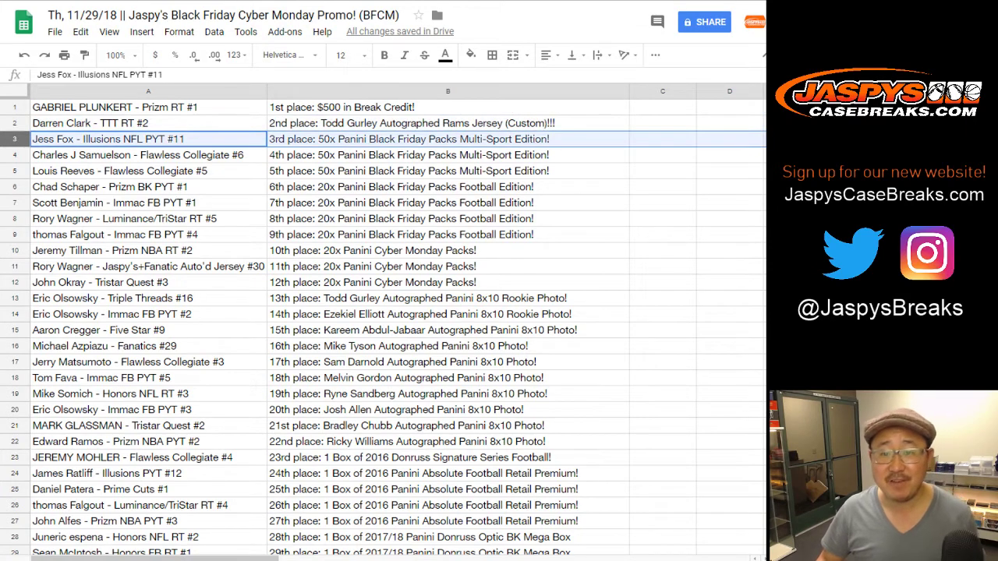
left_click_drag(14, 141, 14, 170)
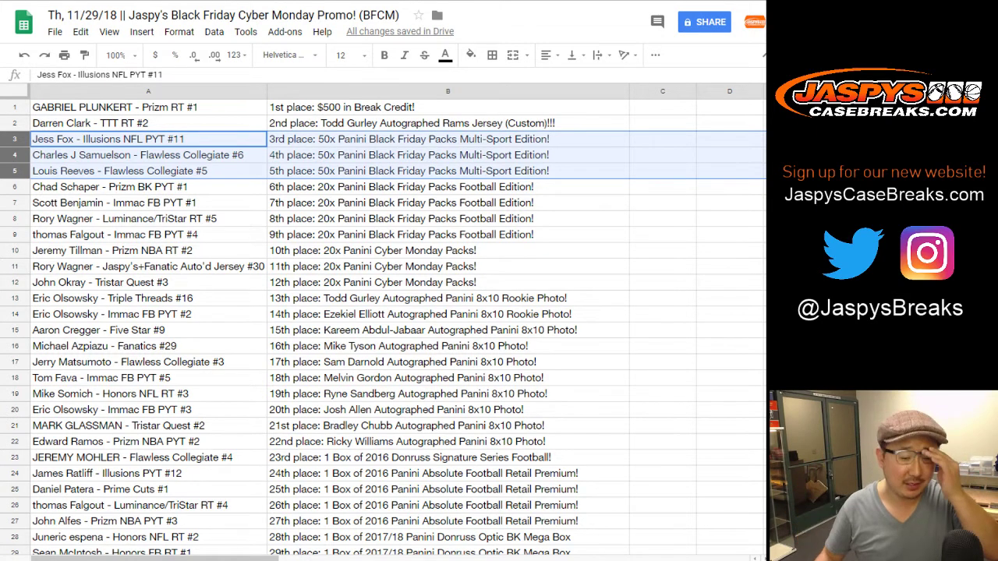
left_click(15, 187)
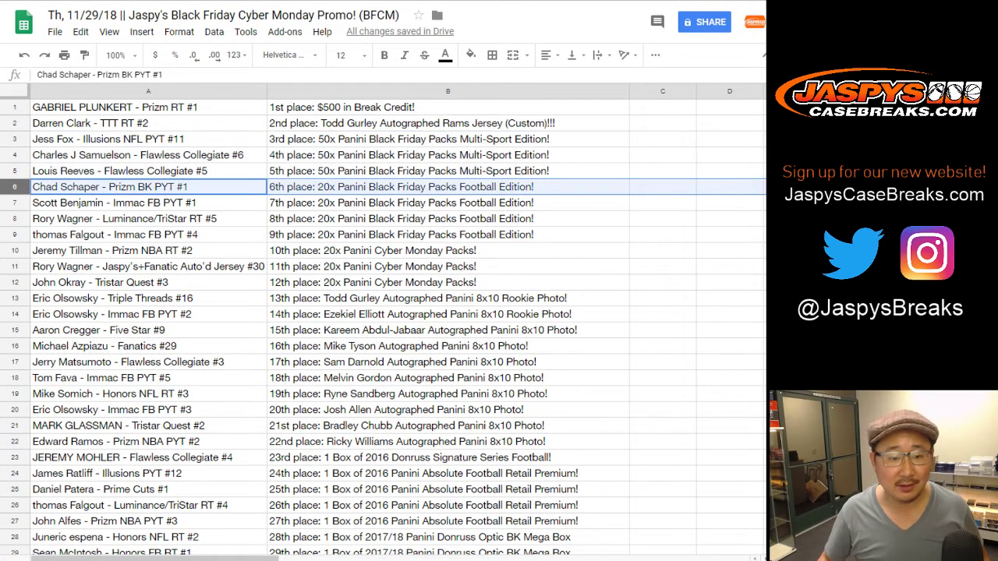
key("shift+Down")
key("shift+Down")
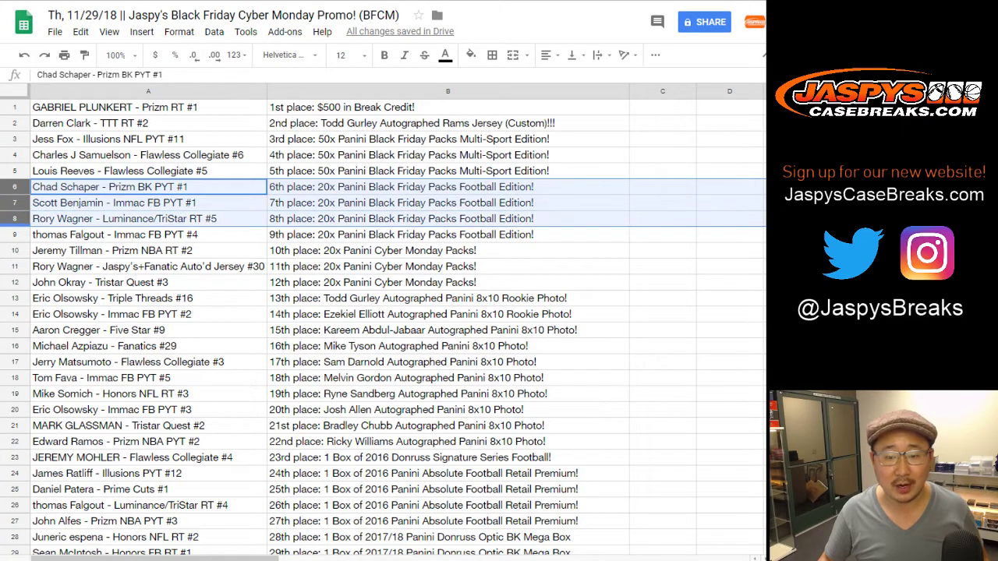
key("shift+Down")
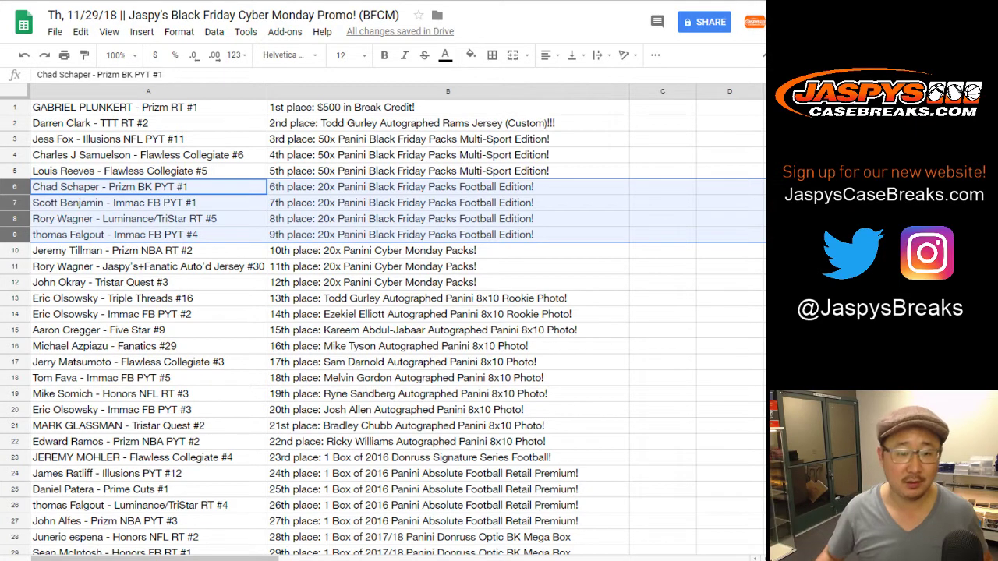
Step: Highlight rows 10 to 12 for the Cyber Monday Packs, and rows 13 to 14 for the autographed rookie photos
left_click_drag(15, 249, 15, 265)
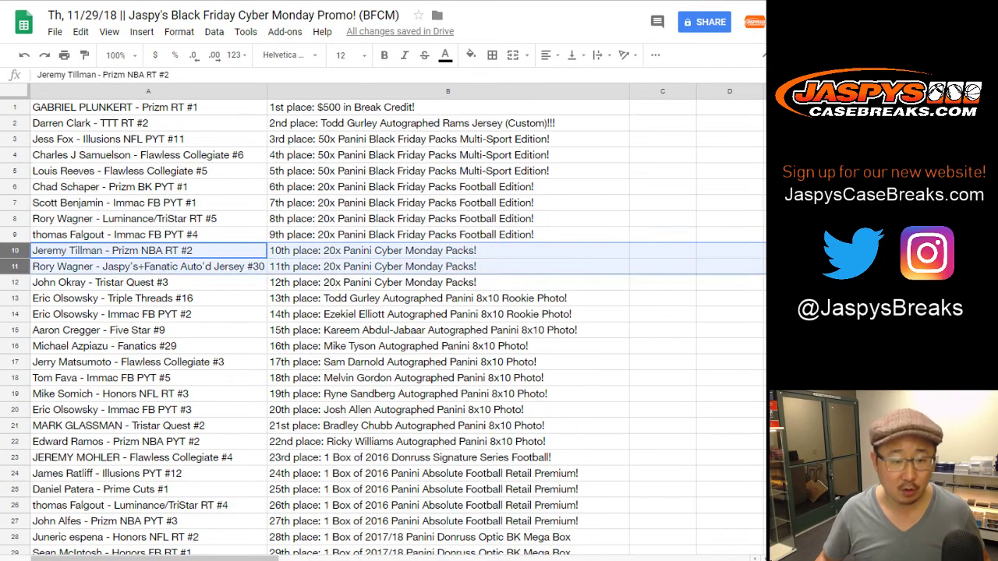
key("shift+Down")
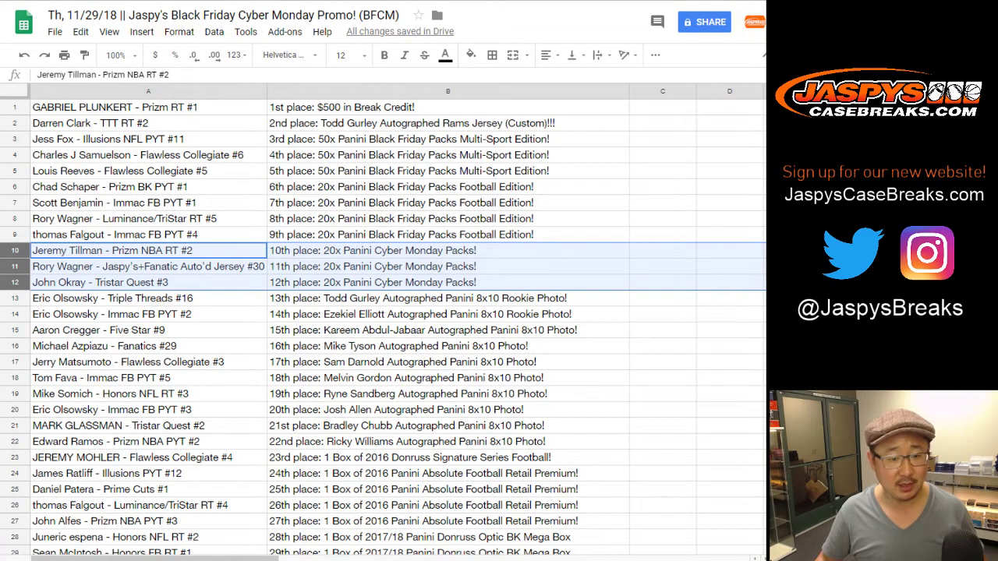
left_click(15, 299)
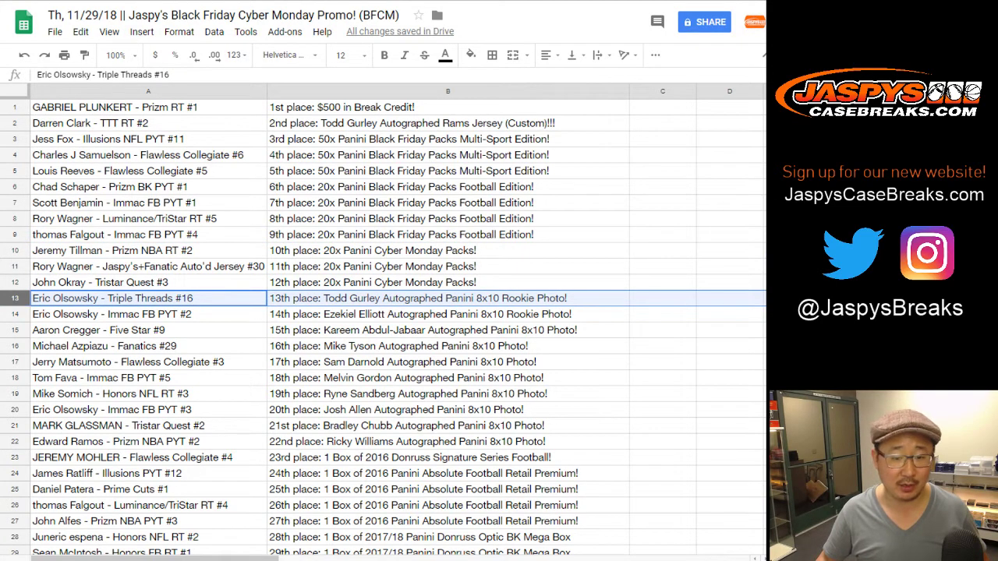
key("shift+Down")
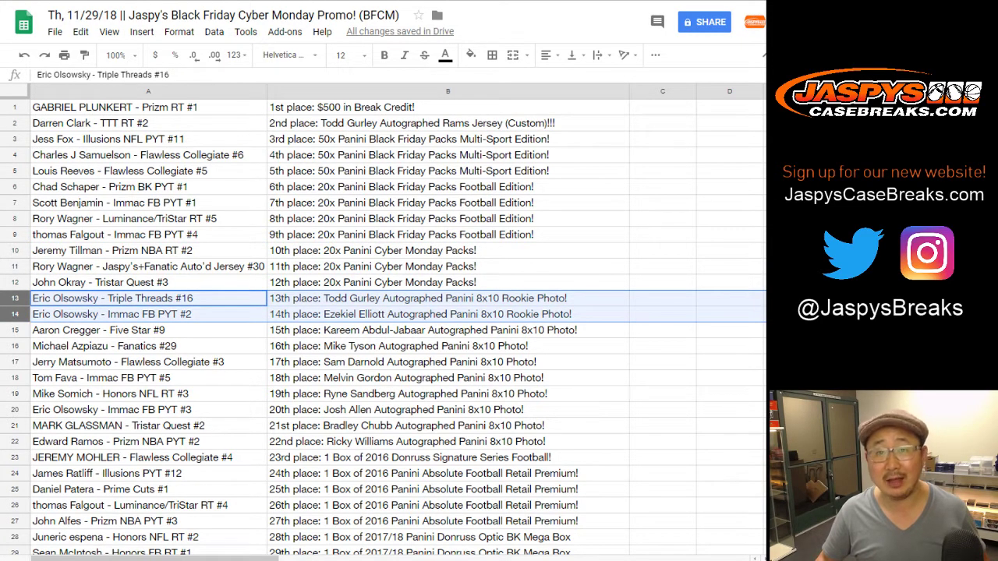
Step: Review the autographed 8x10 photo winners in 15th to 22nd place by highlighting rows 15 to 22 one at a time
scroll(382, 324, "down", 1)
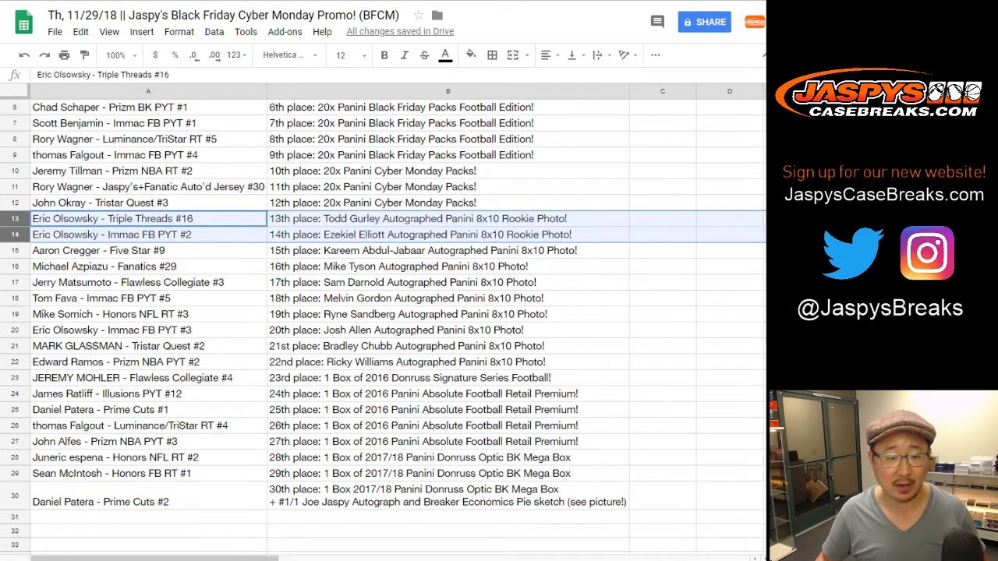
left_click(15, 252)
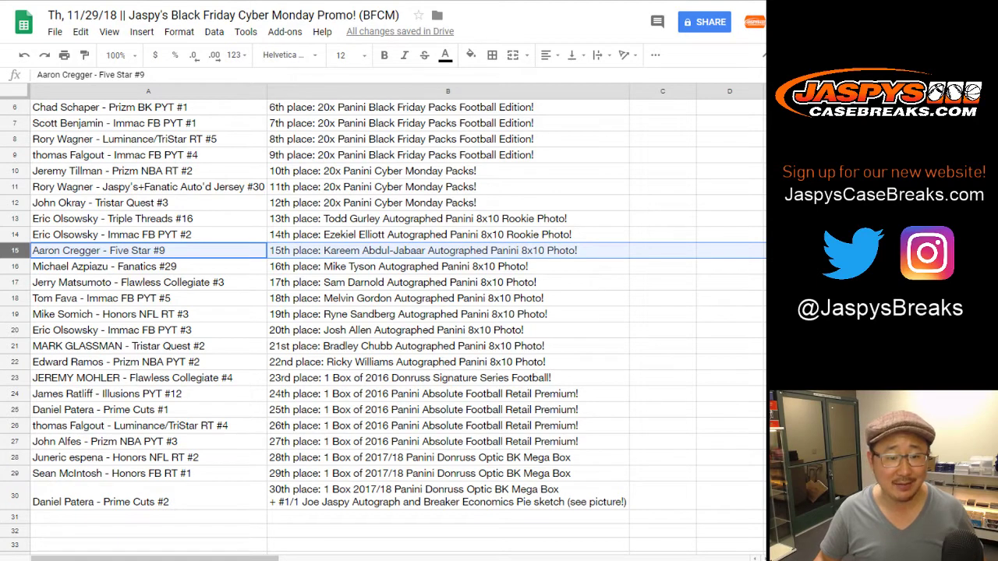
left_click(15, 266)
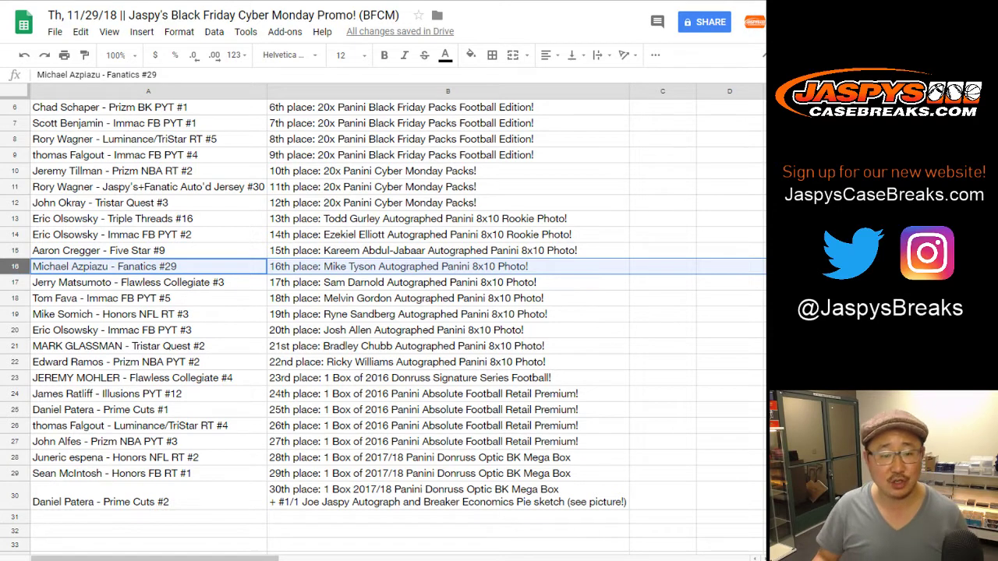
left_click(15, 282)
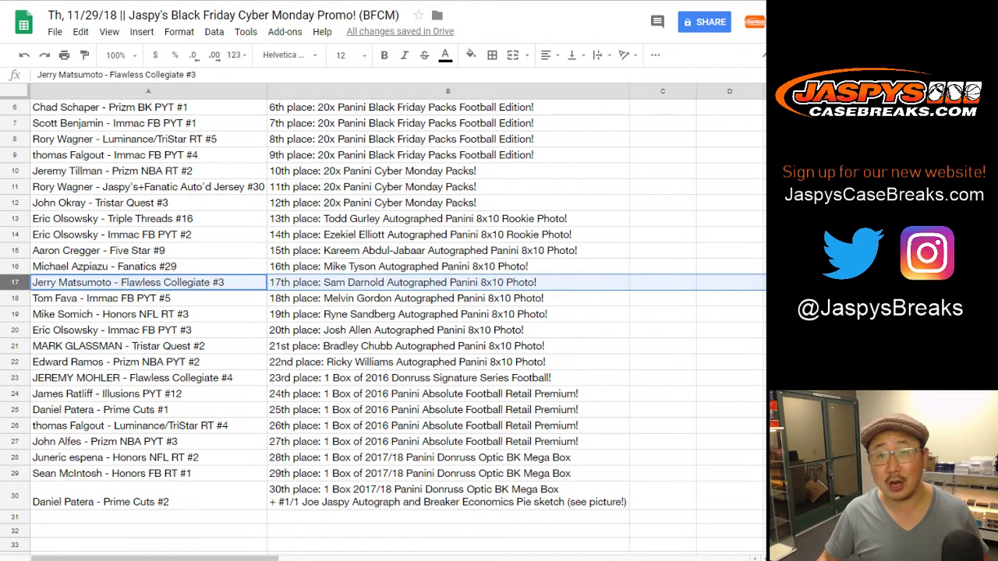
left_click(15, 298)
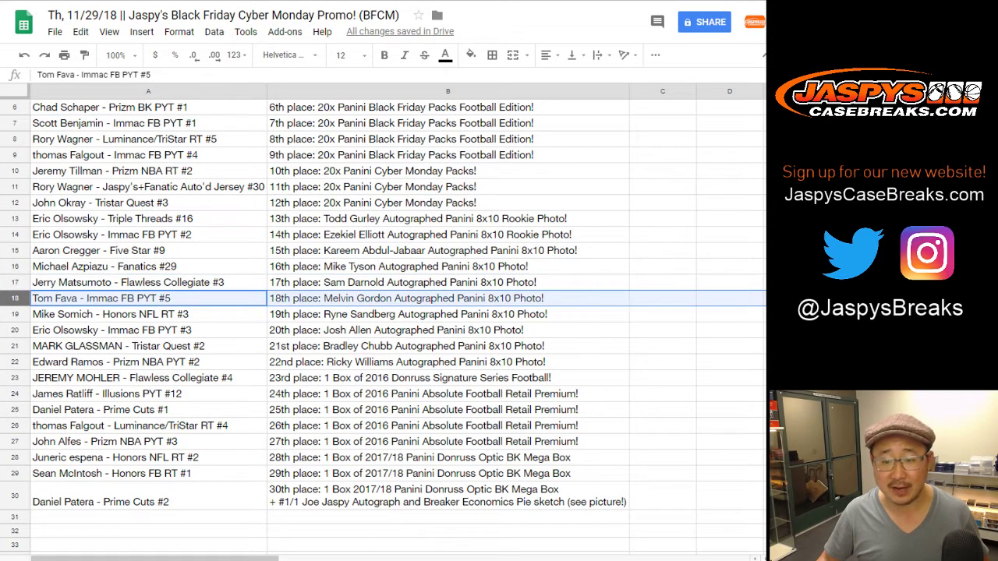
left_click(14, 314)
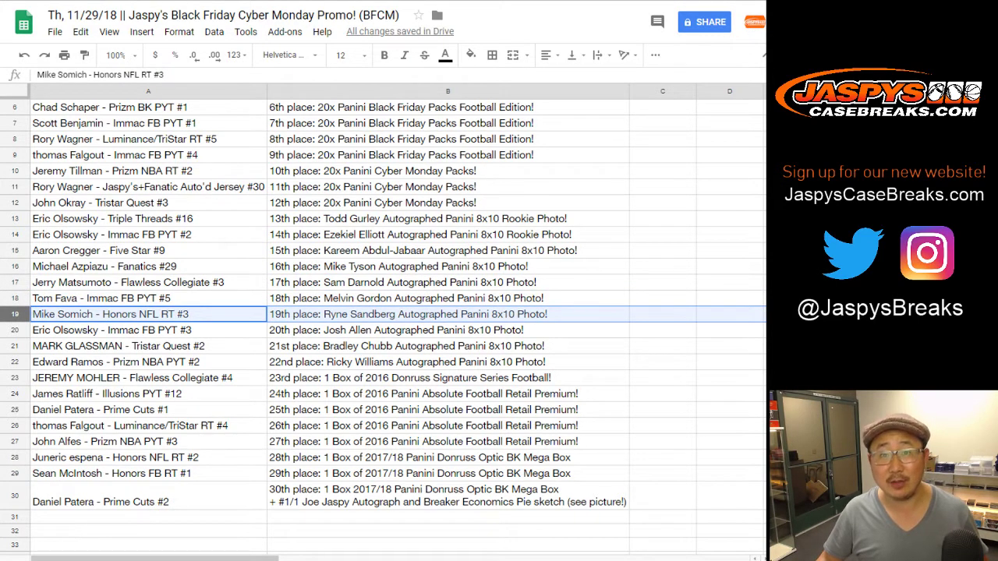
left_click(15, 331)
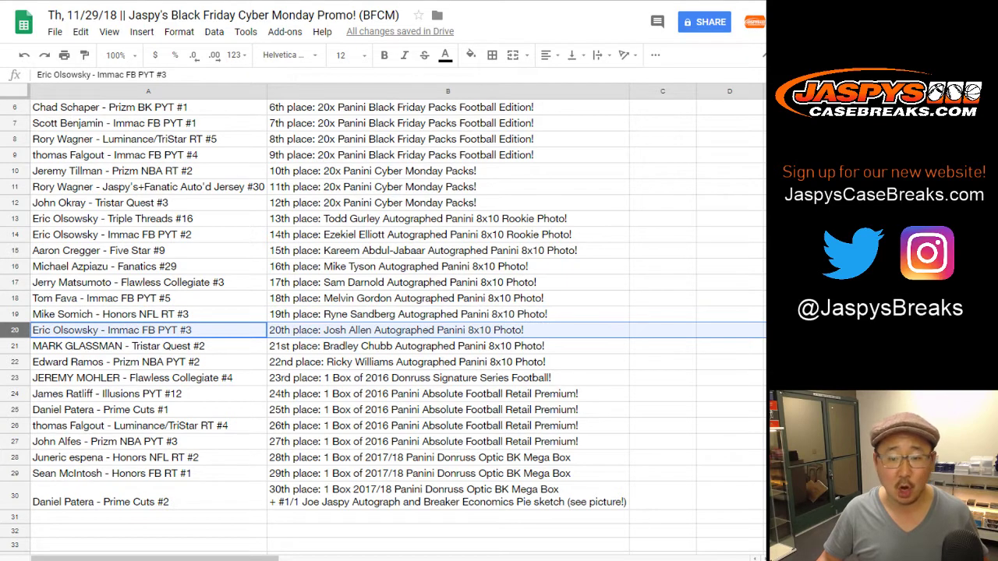
left_click(14, 346)
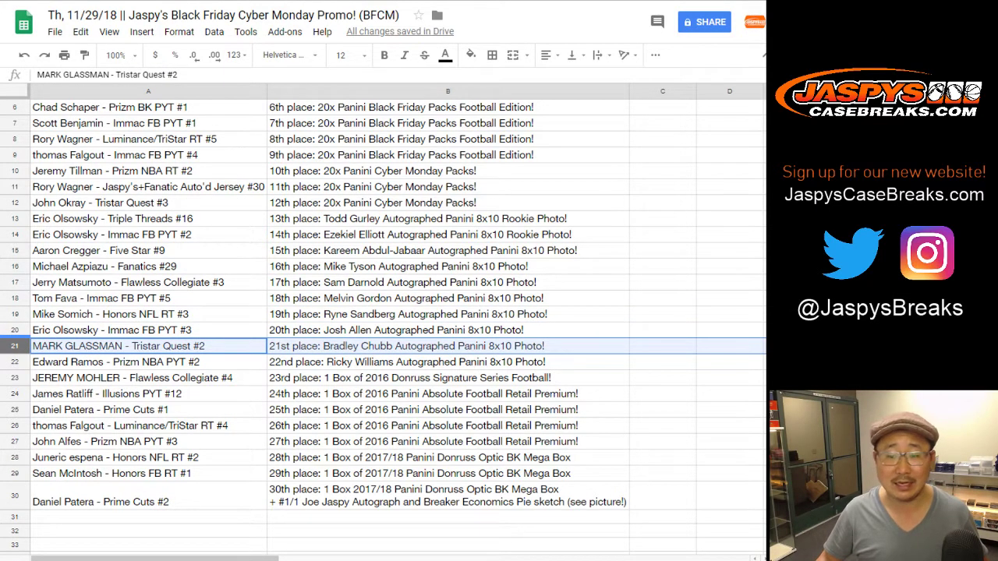
left_click(14, 362)
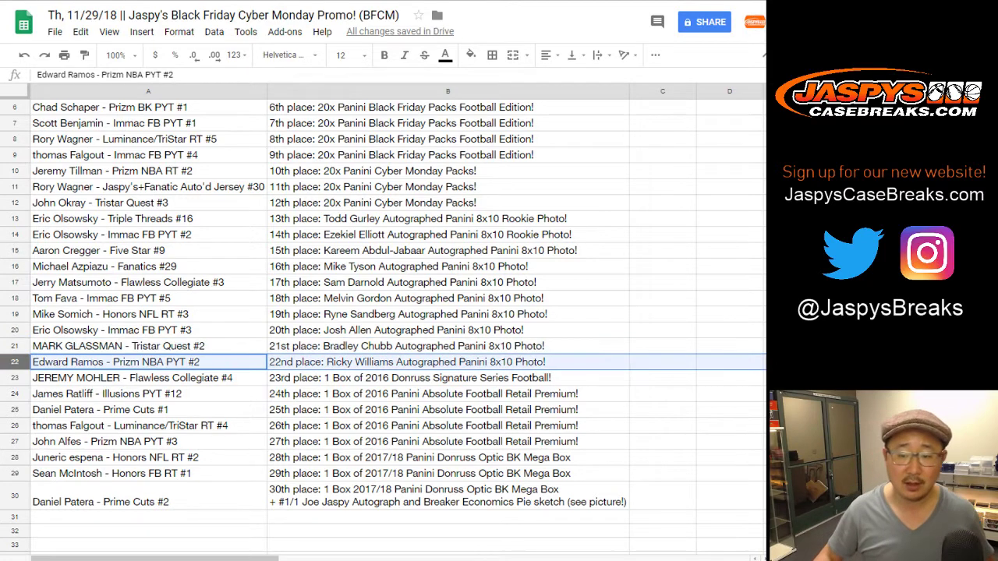
Step: Review the 2016 football box winners by highlighting row 23 and rows 24 to 27 as a group
left_click(14, 378)
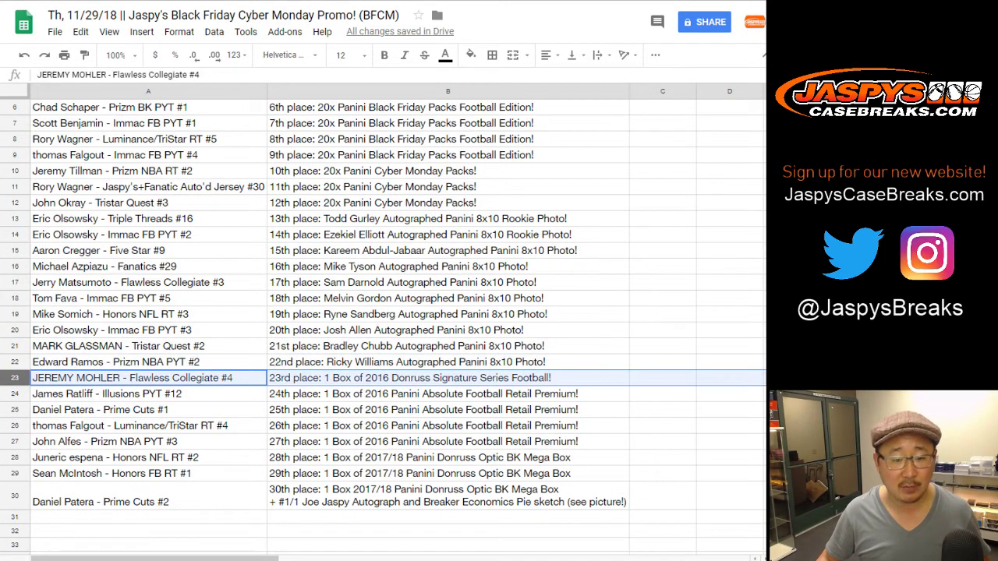
scroll(14, 379, "down", 1)
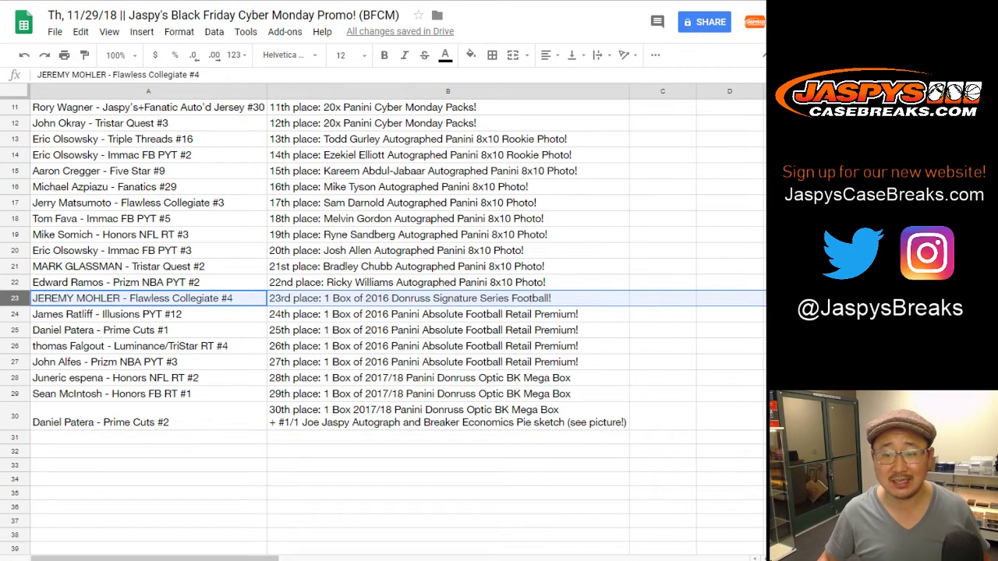
left_click(15, 315)
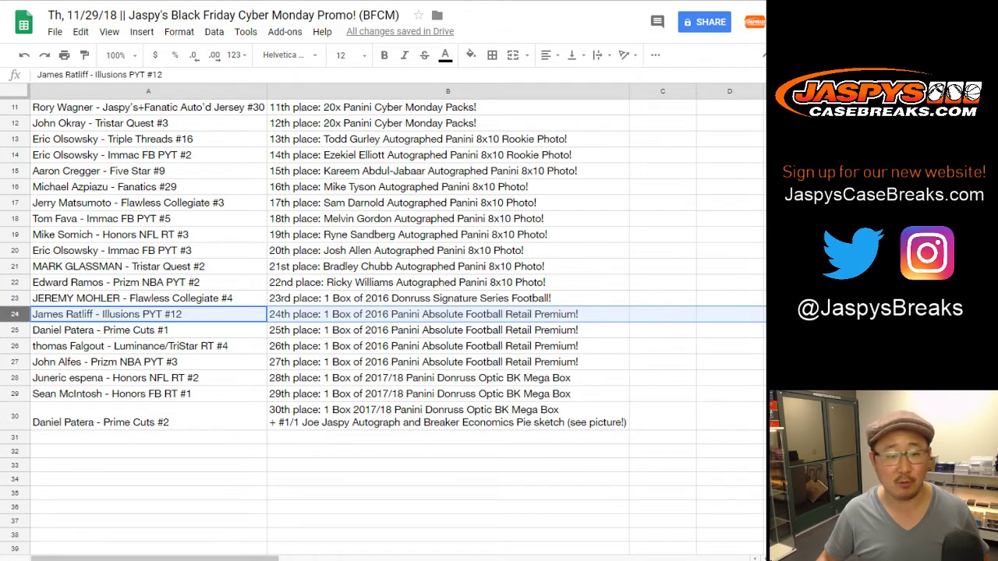
key("shift+Down")
key("shift+Down")
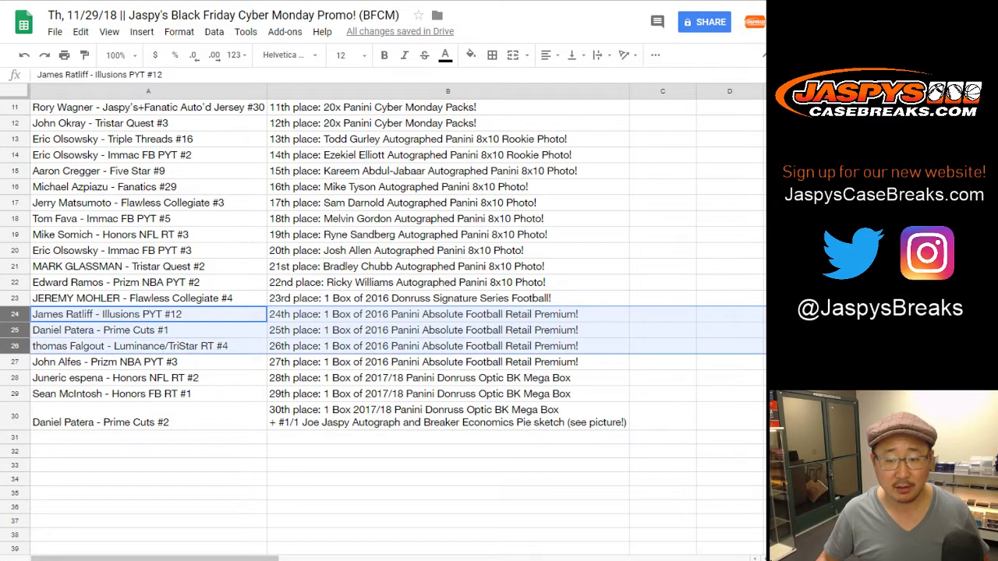
key("shift+Down")
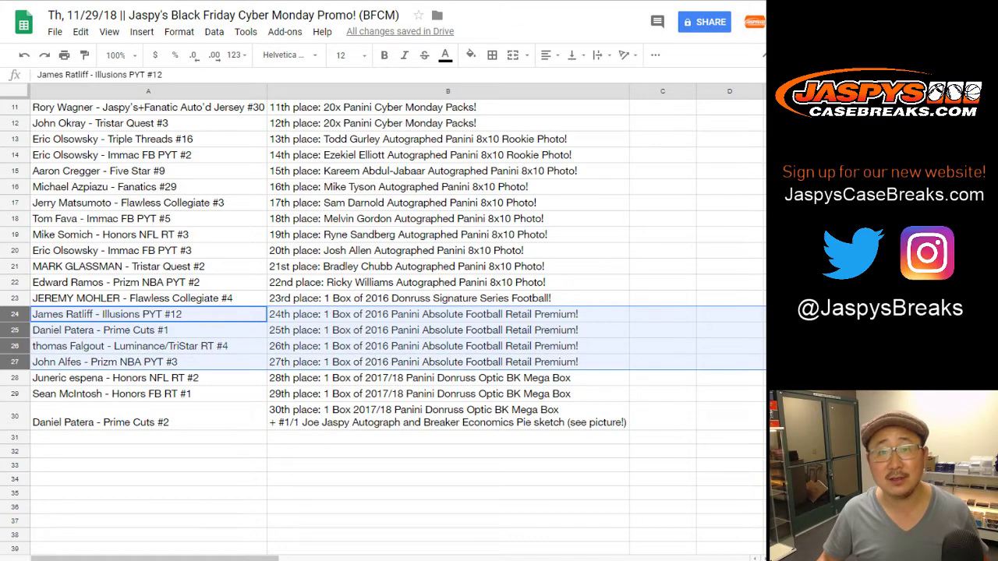
Step: Review the Donruss Optic BK Mega Box winners by highlighting rows 28 to 29 together and row 30 on its own
scroll(382, 327, "down", 1)
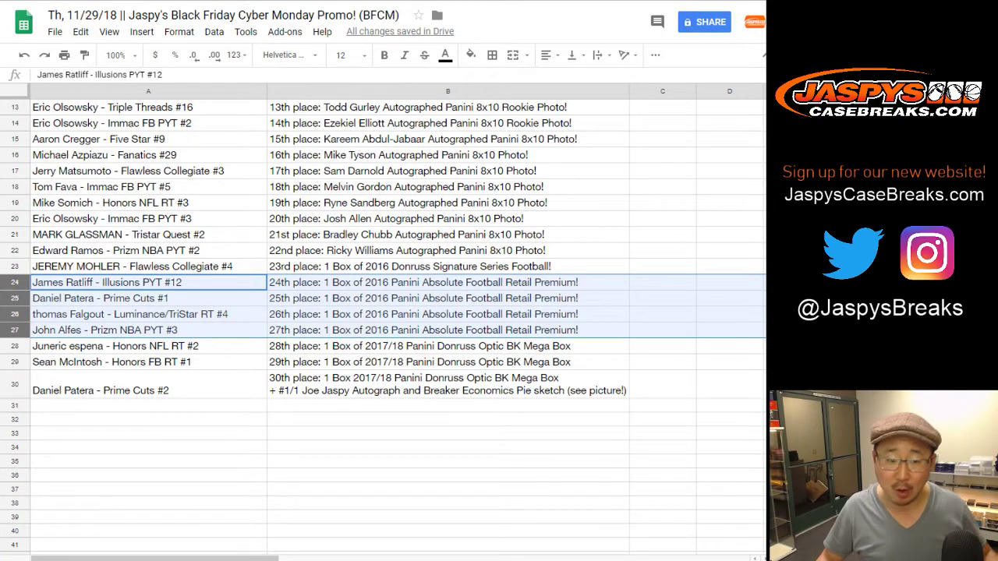
left_click(15, 347)
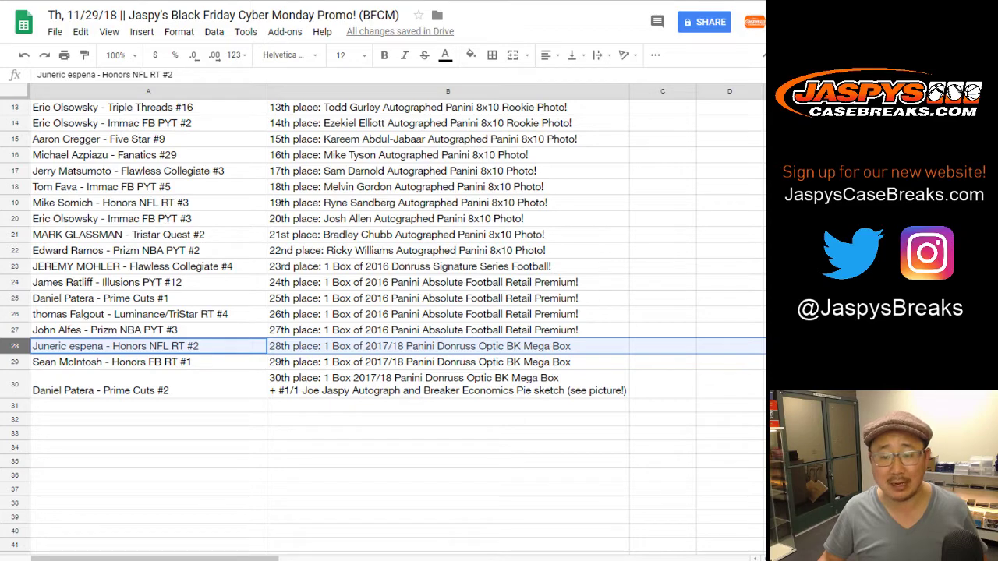
key("shift+Down")
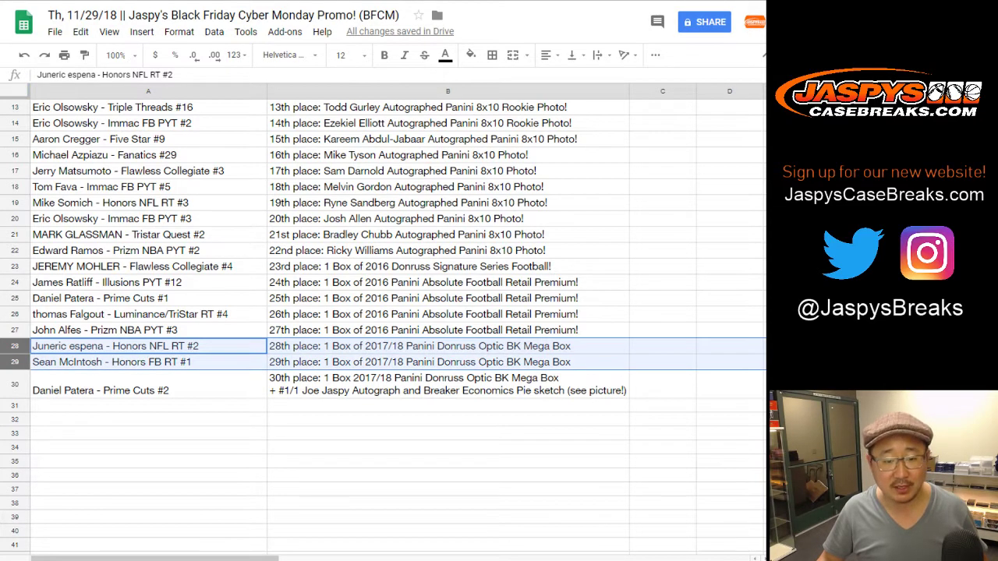
left_click(15, 384)
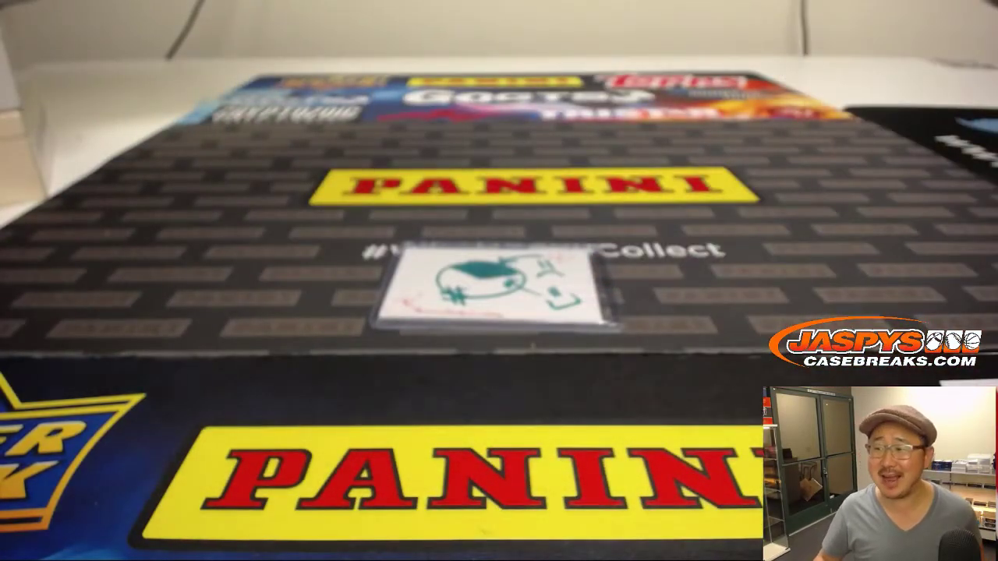
scroll(384, 326, "up", 5)
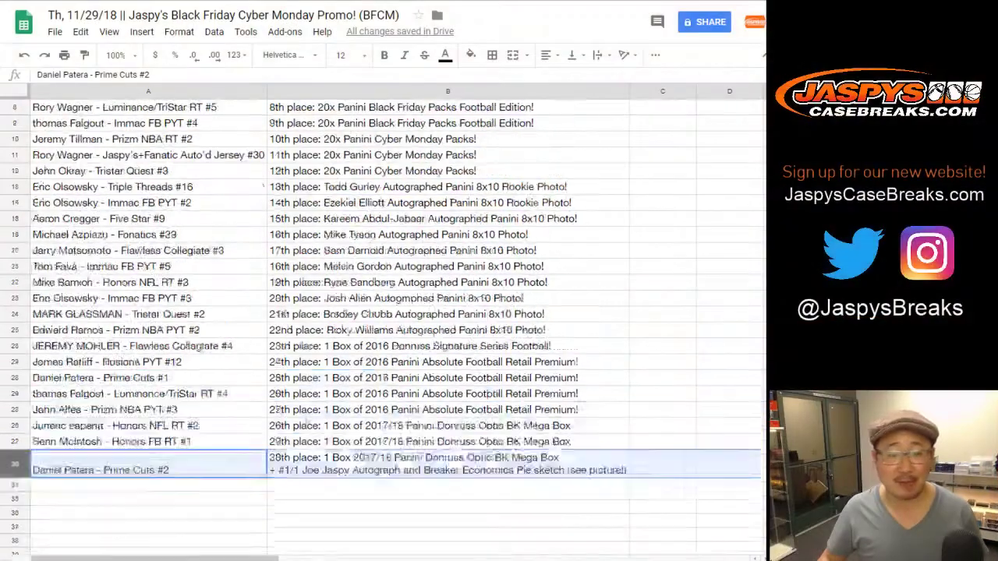